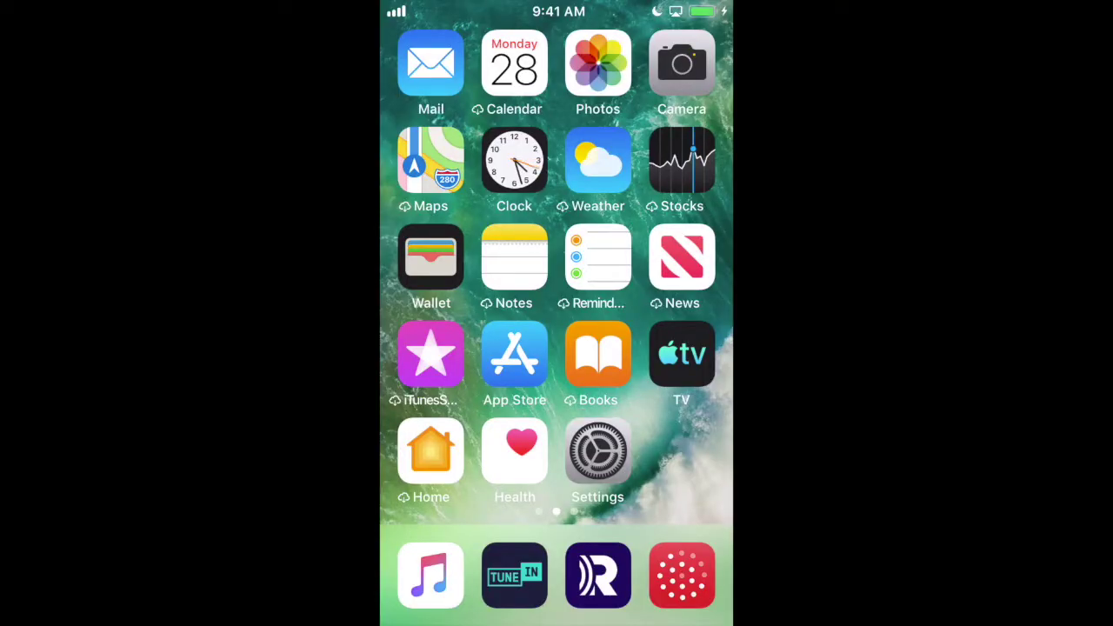
Open the iCloud storage management page from the Apple ID section of the iPhone's Settings.
{"action": "left_click", "coordinate": [598, 451]}
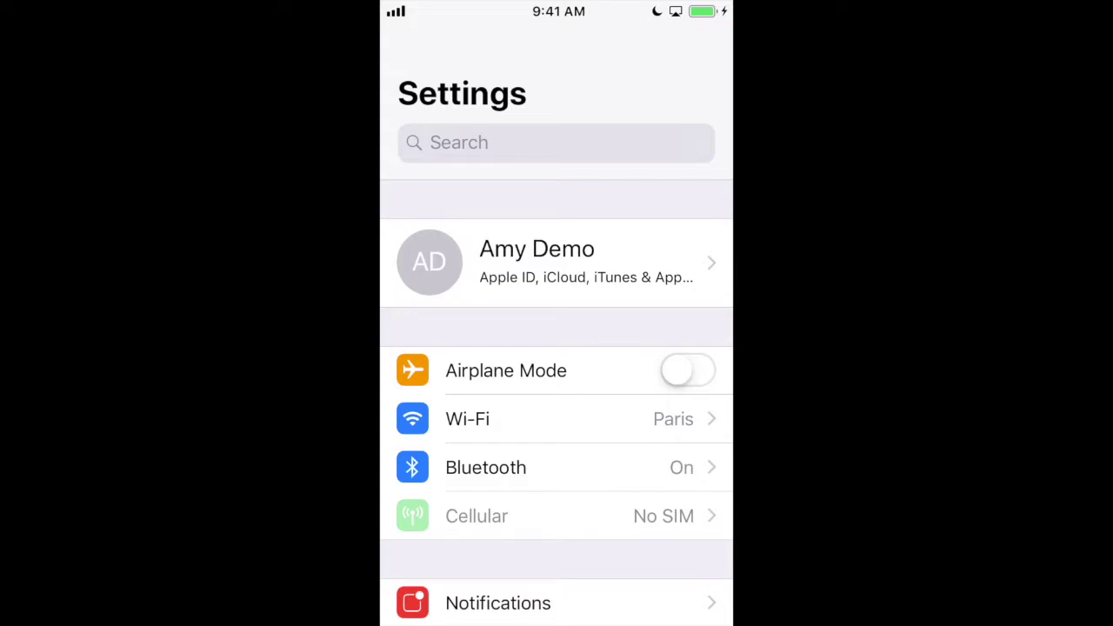
{"action": "key", "text": "super+shift+h"}
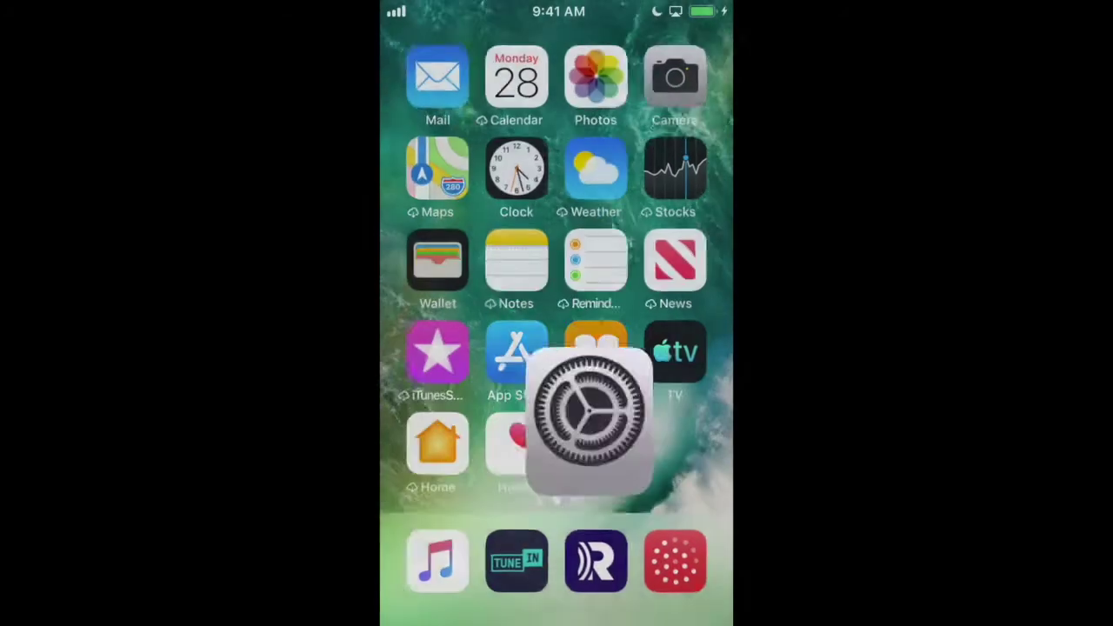
{"action": "left_click", "coordinate": [598, 450]}
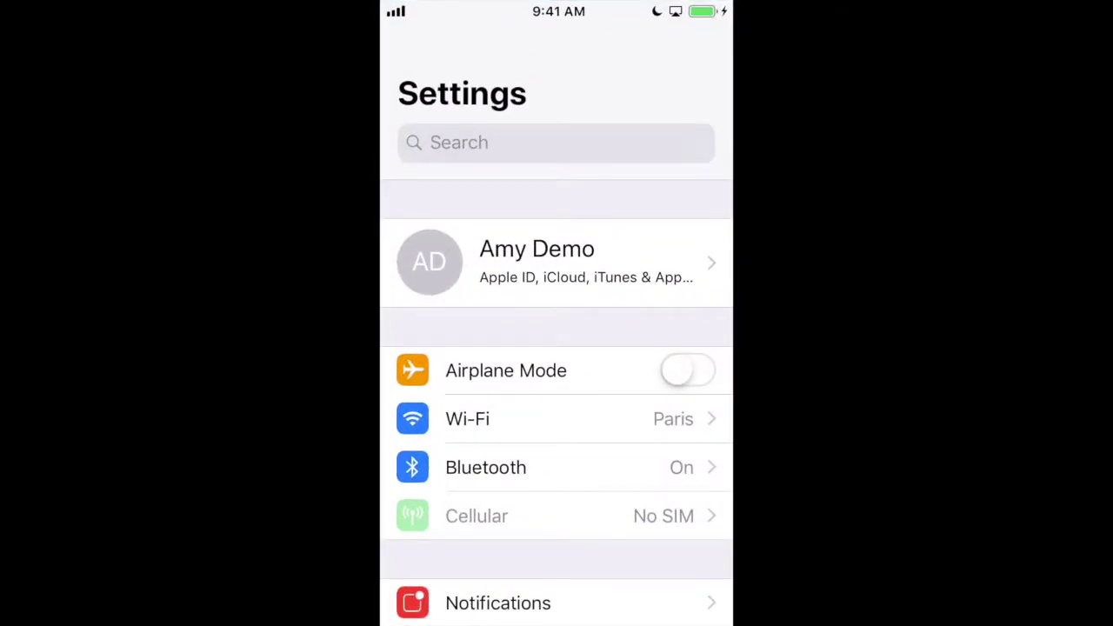
{"action": "left_click", "coordinate": [537, 262]}
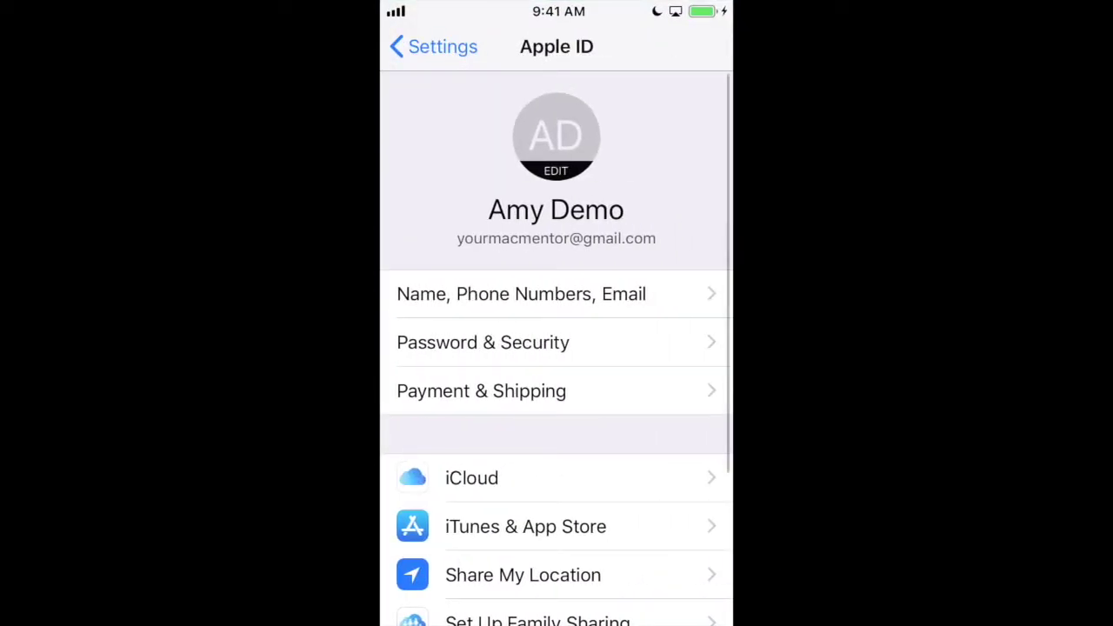
{"action": "left_click", "coordinate": [487, 478]}
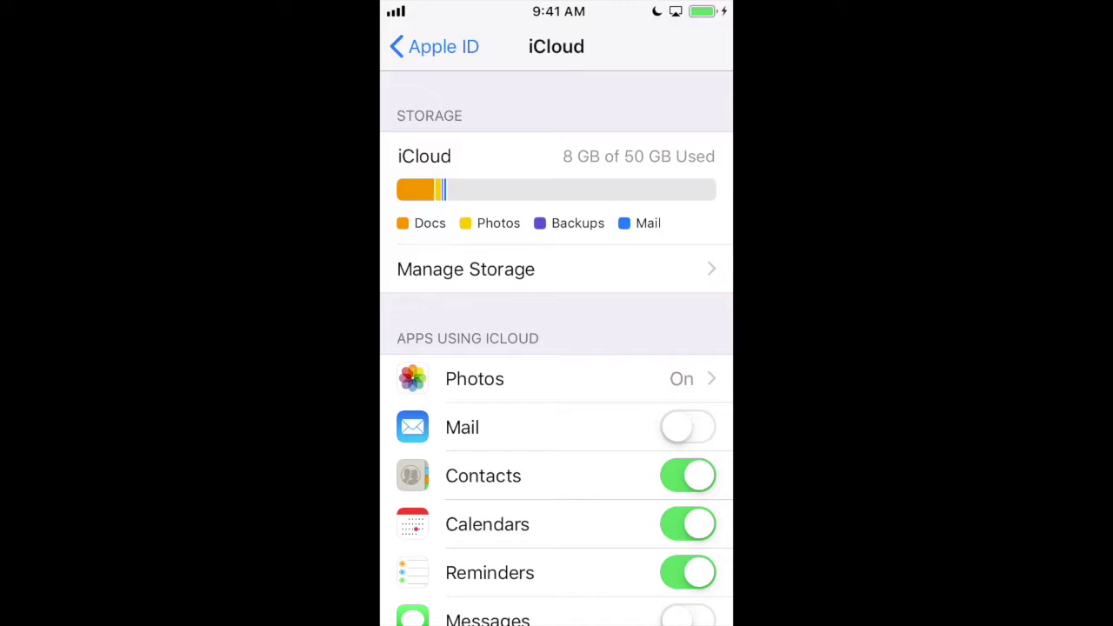
{"action": "left_click", "coordinate": [466, 269]}
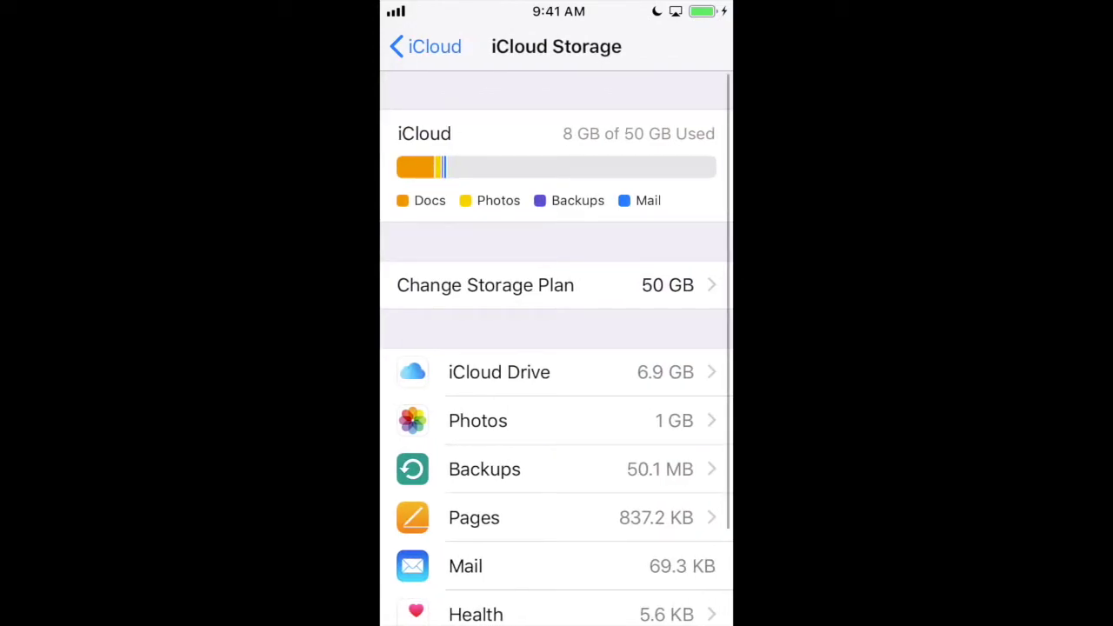
Examine how much iCloud storage each app uses, including the storage details for Photos, and leave the storage page.
{"action": "scroll", "coordinate": [557, 348], "scroll_direction": "down", "scroll_amount": 3}
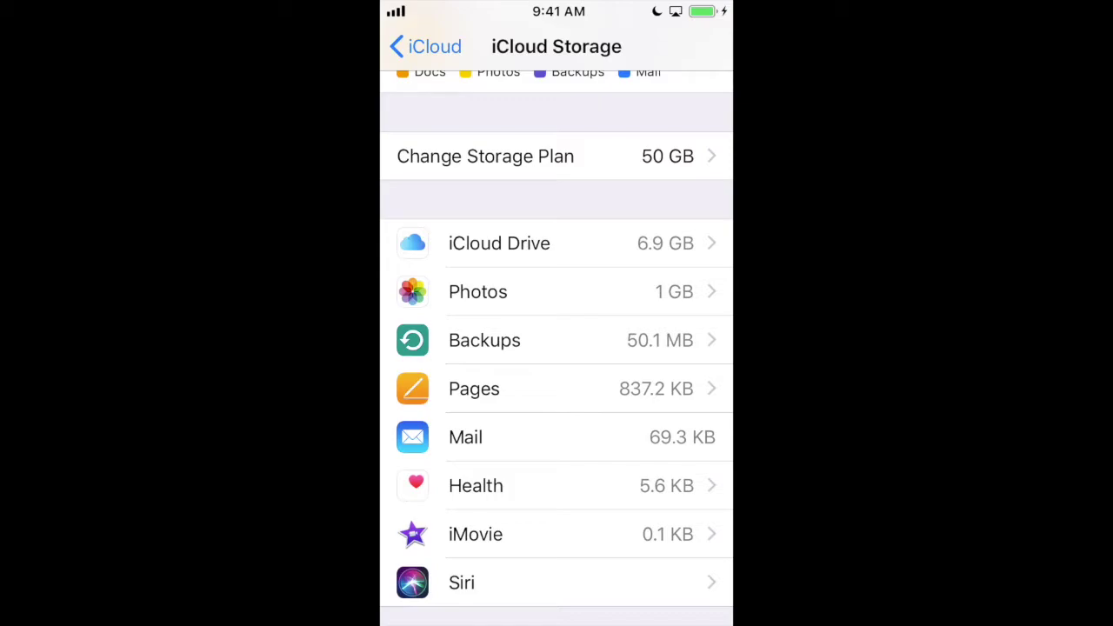
{"action": "scroll", "coordinate": [557, 348], "scroll_direction": "up", "scroll_amount": 3}
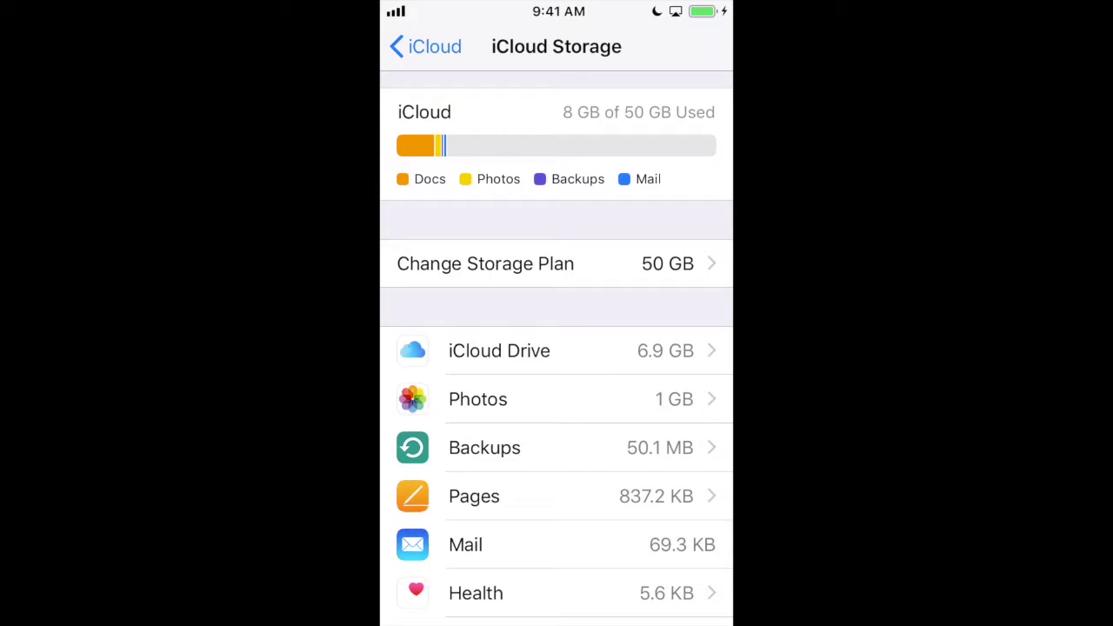
{"action": "scroll", "coordinate": [557, 348], "scroll_direction": "down", "scroll_amount": 2}
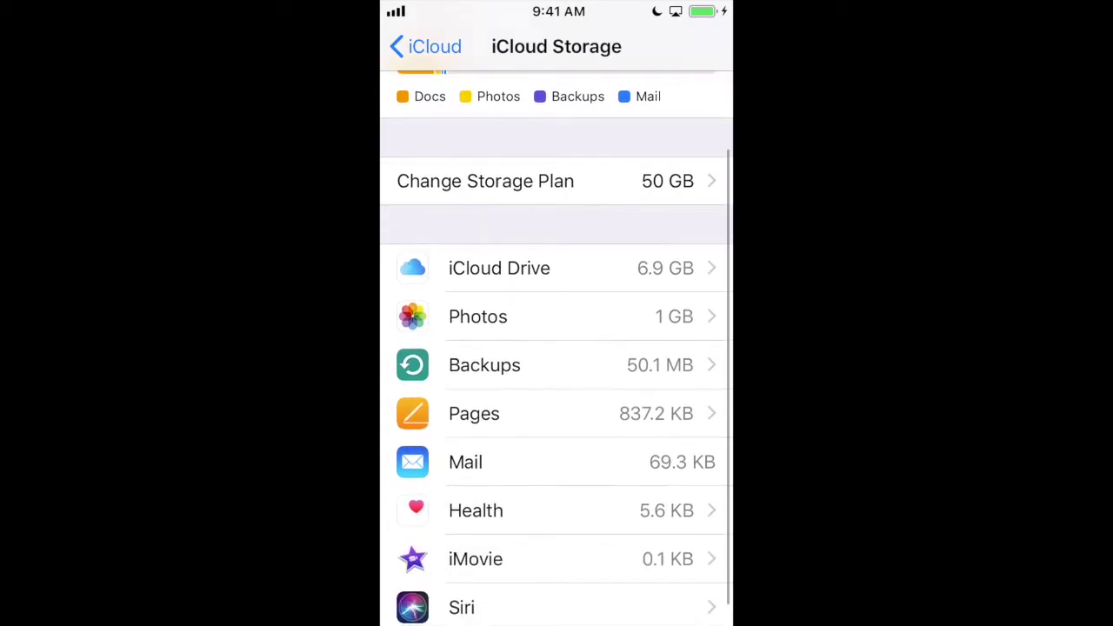
{"action": "scroll", "coordinate": [557, 348], "scroll_direction": "up", "scroll_amount": 3}
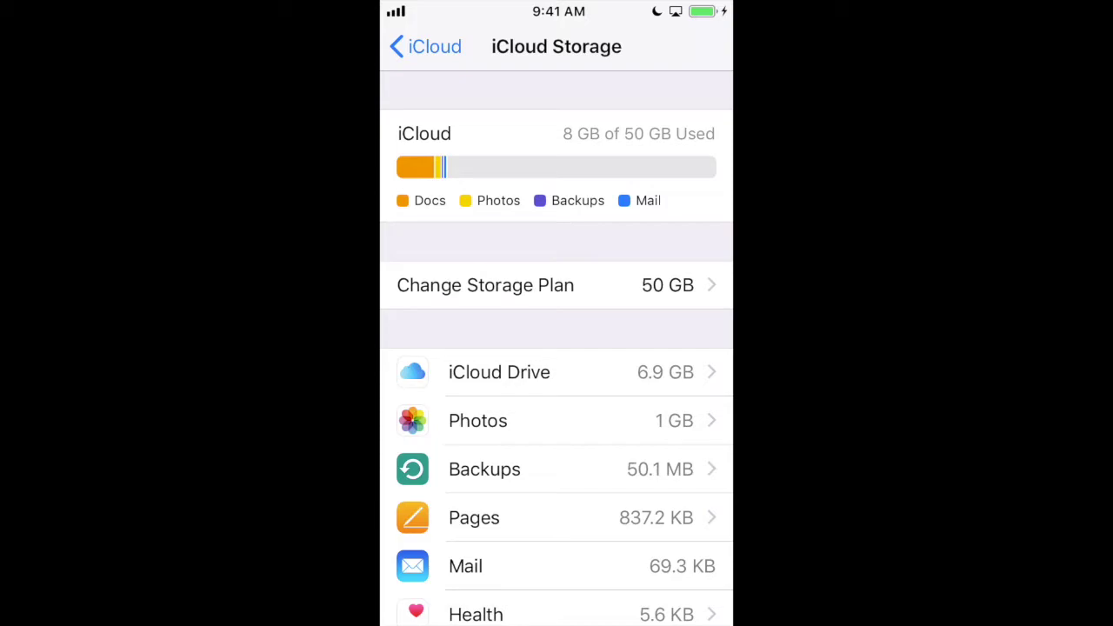
{"action": "scroll", "coordinate": [556, 348], "scroll_direction": "down", "scroll_amount": 3}
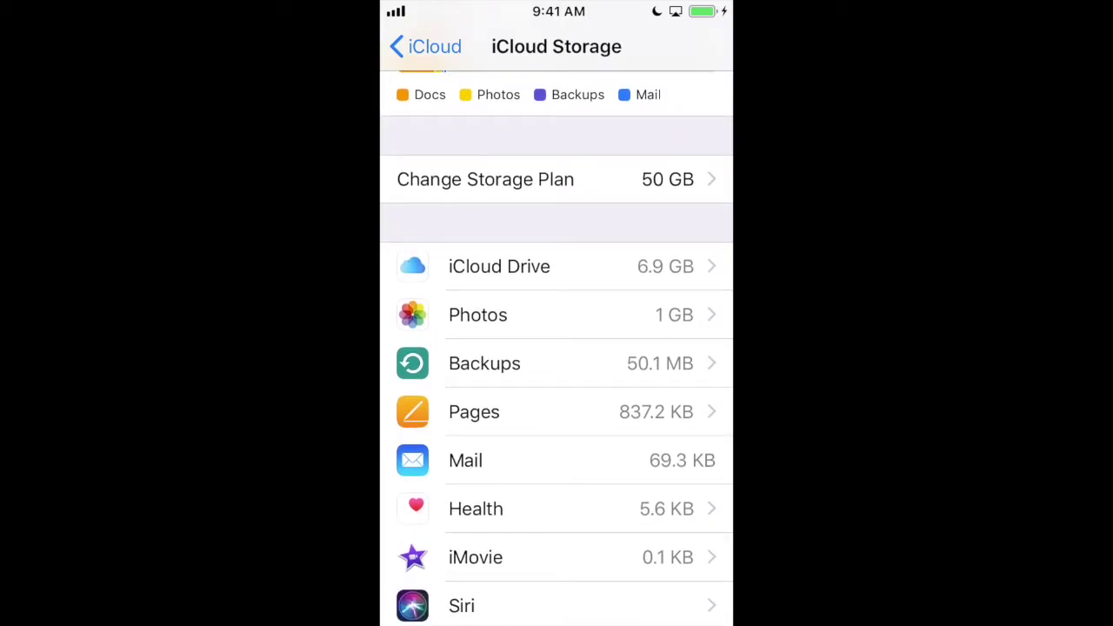
{"action": "left_click", "coordinate": [557, 315]}
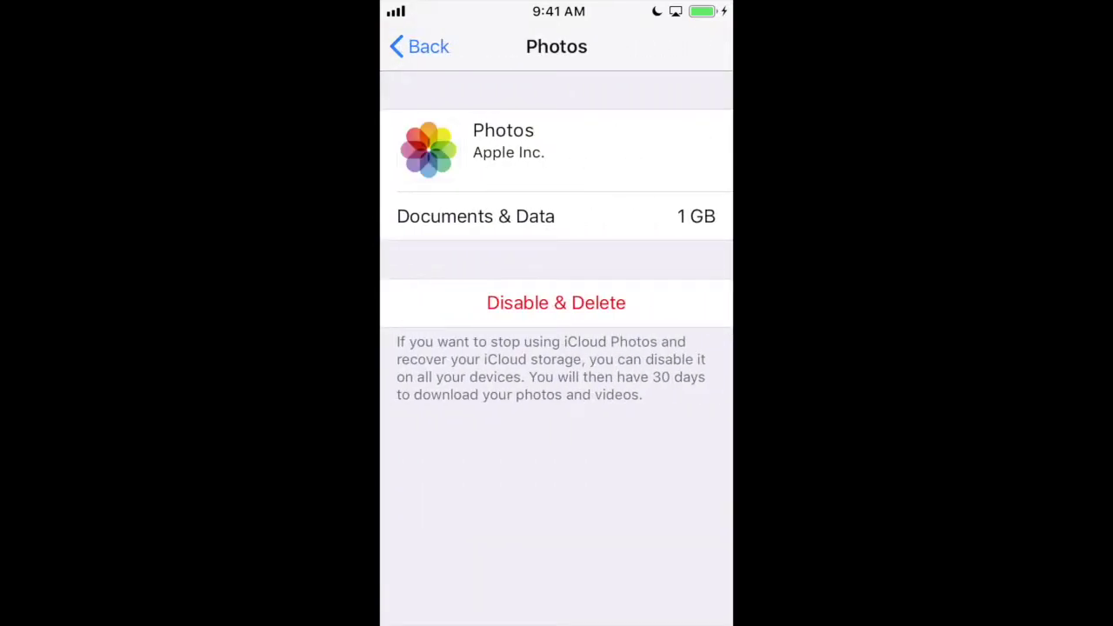
{"action": "left_click", "coordinate": [419, 46]}
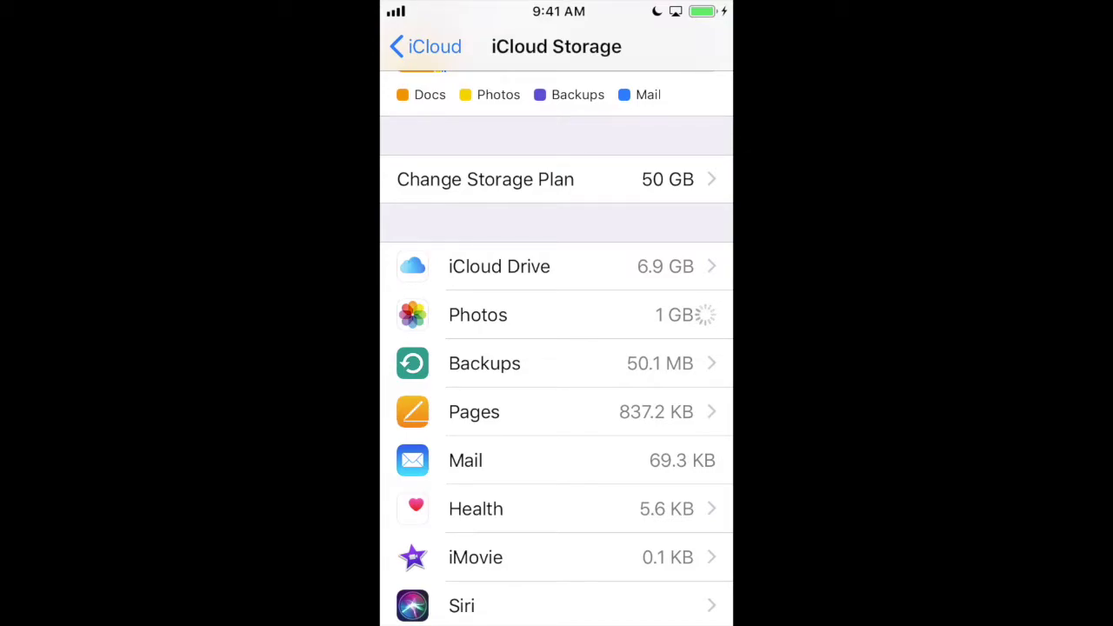
{"action": "scroll", "coordinate": [556, 392], "scroll_direction": "down", "scroll_amount": 3}
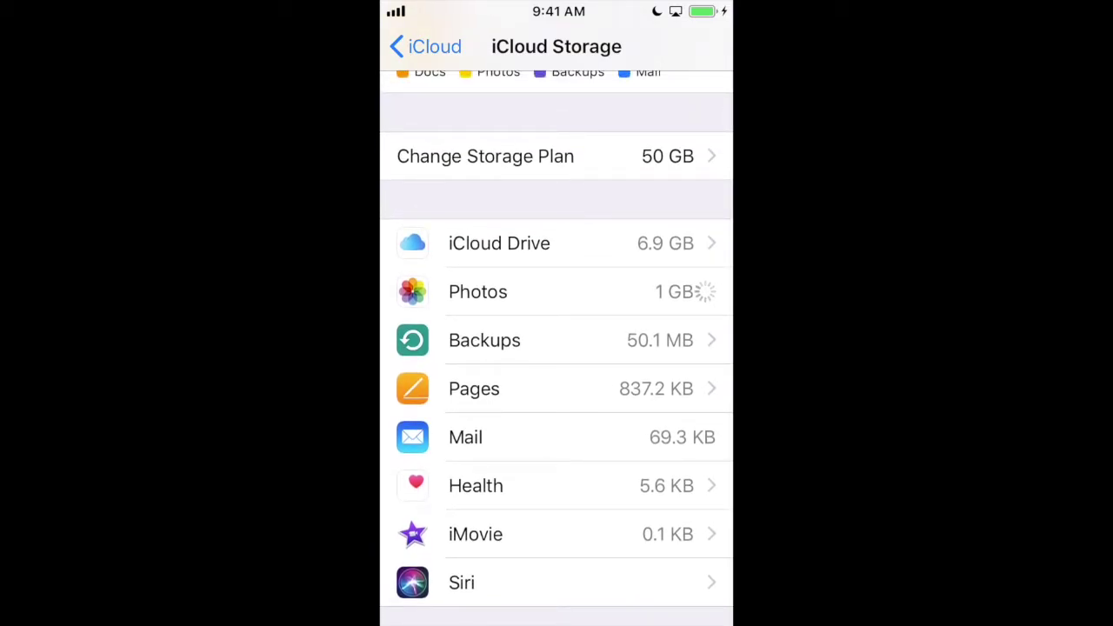
{"action": "scroll", "coordinate": [557, 348], "scroll_direction": "up", "scroll_amount": 2}
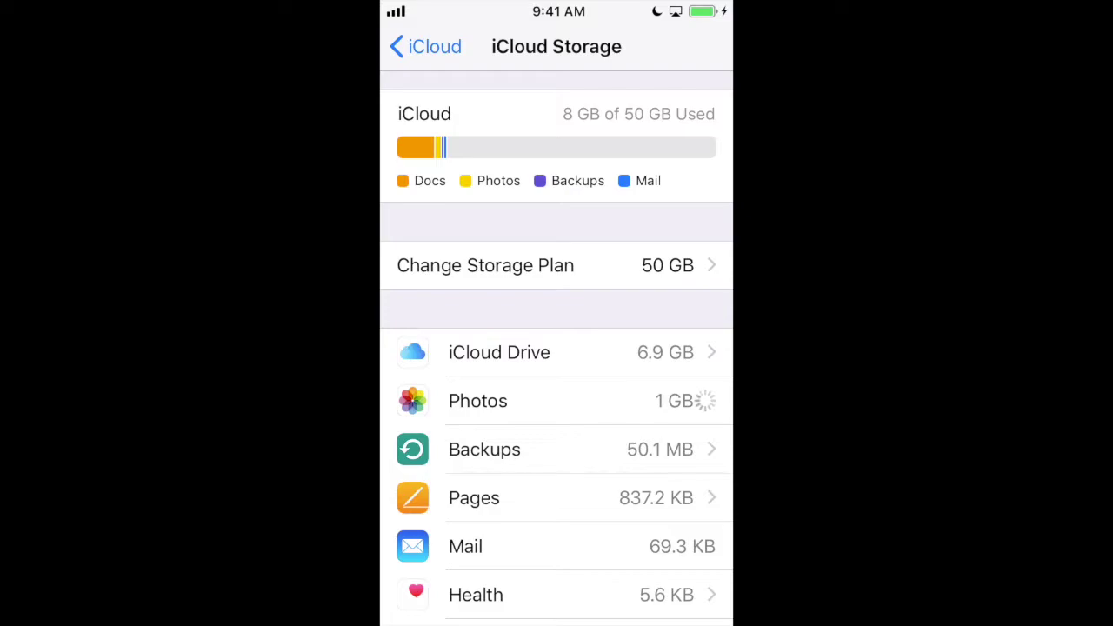
{"action": "left_click", "coordinate": [425, 46]}
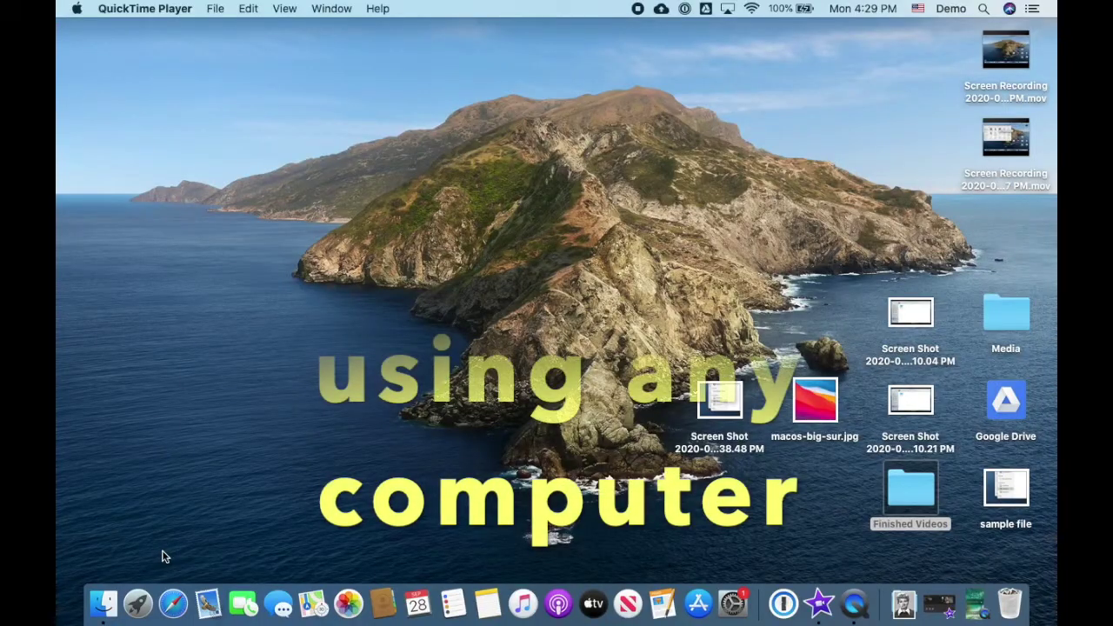
Switch to Safari on the Mac and load the icloud.com website.
{"action": "left_click", "coordinate": [173, 603]}
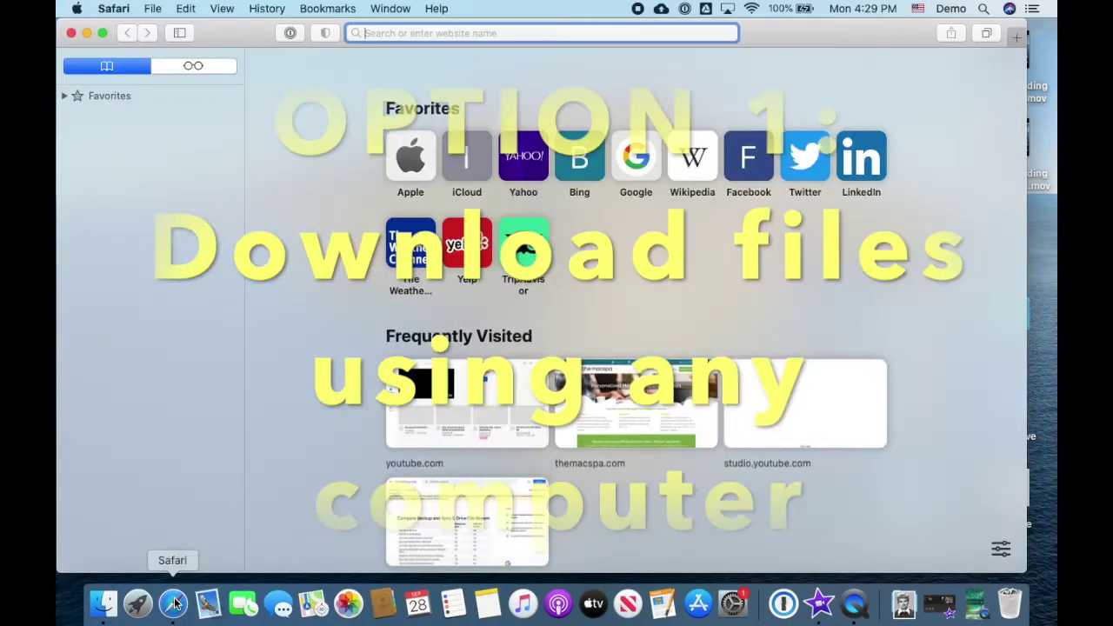
{"action": "type", "text": "i"}
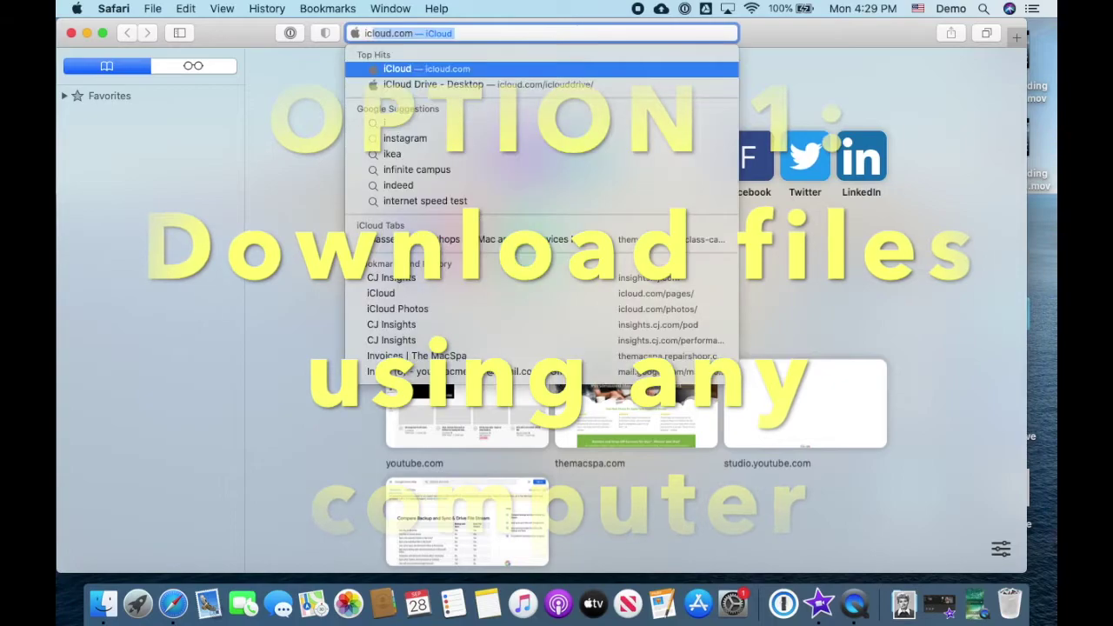
{"action": "type", "text": "cloud"}
{"action": "key", "text": "Return"}
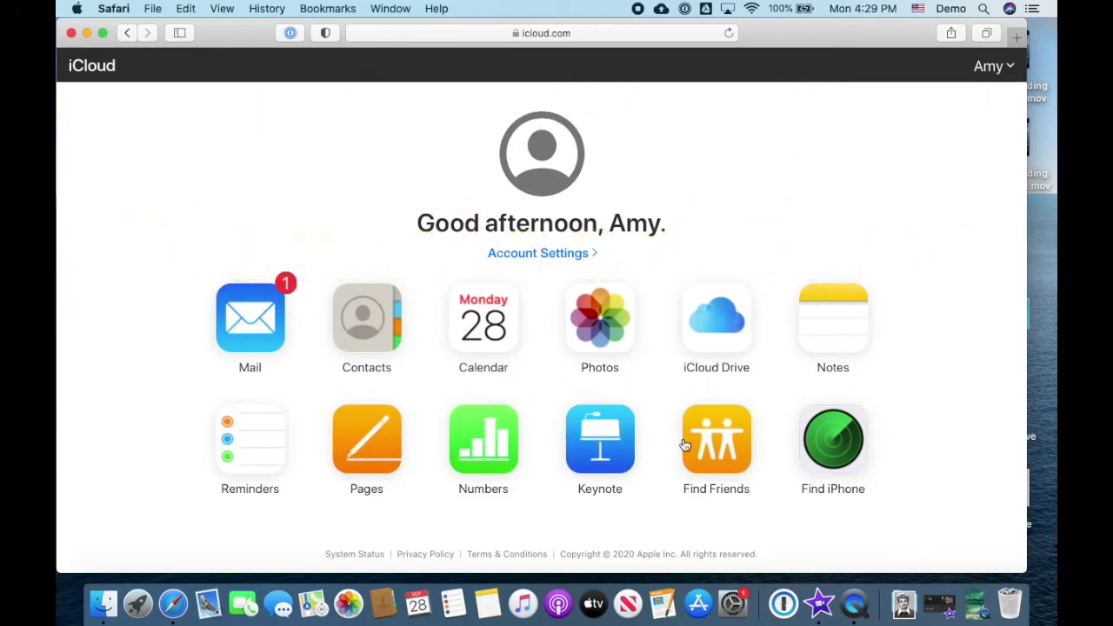
Open the French folder inside the Documents folder of iCloud Drive.
{"action": "left_click", "coordinate": [729, 315]}
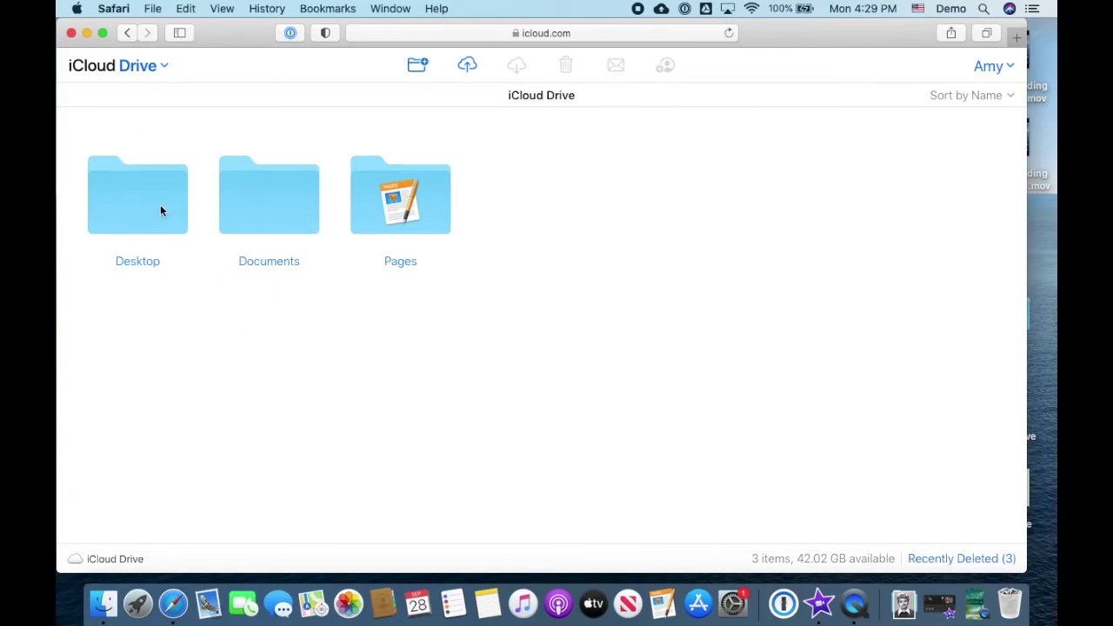
{"action": "double_click", "coordinate": [275, 205]}
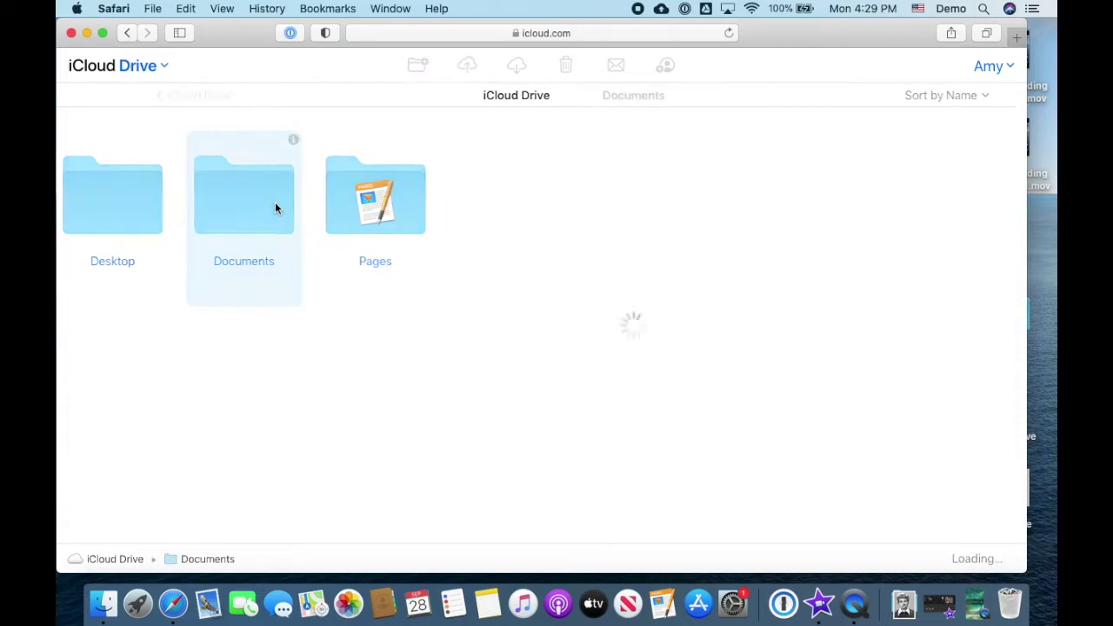
{"action": "double_click", "coordinate": [274, 214]}
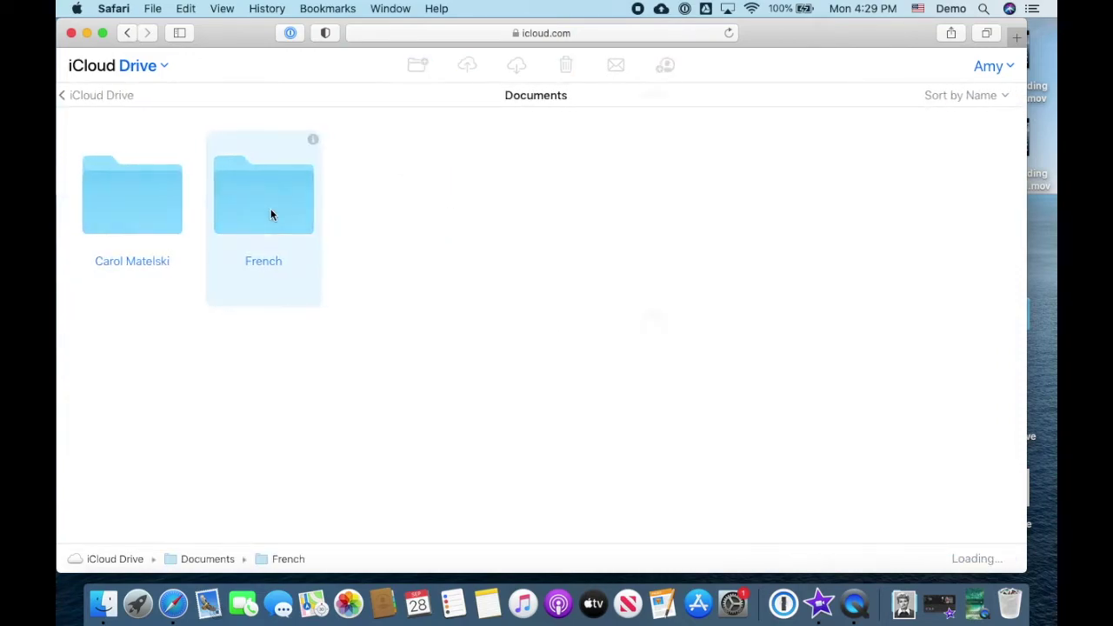
Select the five ISO files French - Level 1 through French - Level 5 and download them to the Mac.
{"action": "left_click", "coordinate": [165, 219]}
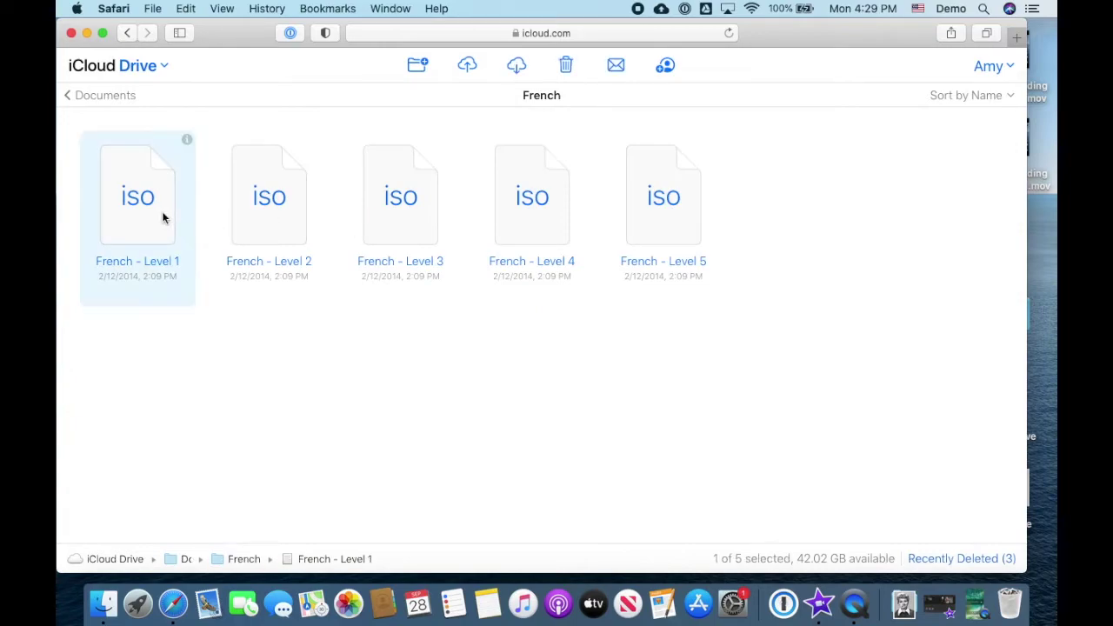
{"action": "left_click", "coordinate": [268, 204], "text": "super"}
{"action": "left_click", "coordinate": [388, 201], "text": "super"}
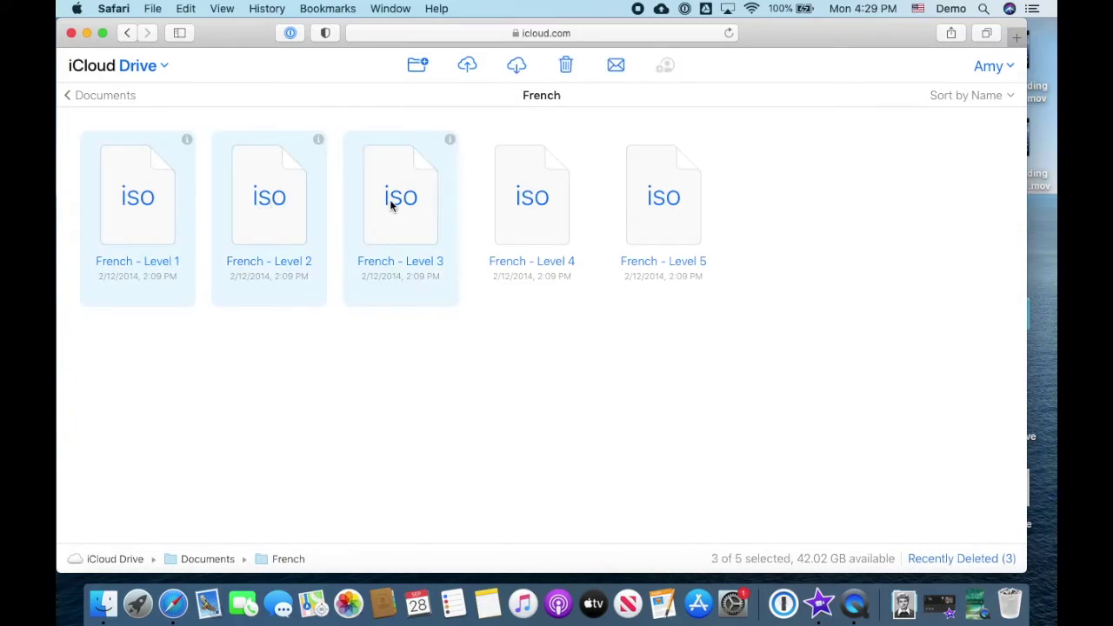
{"action": "left_click", "coordinate": [530, 203], "text": "super"}
{"action": "left_click", "coordinate": [647, 209], "text": "super"}
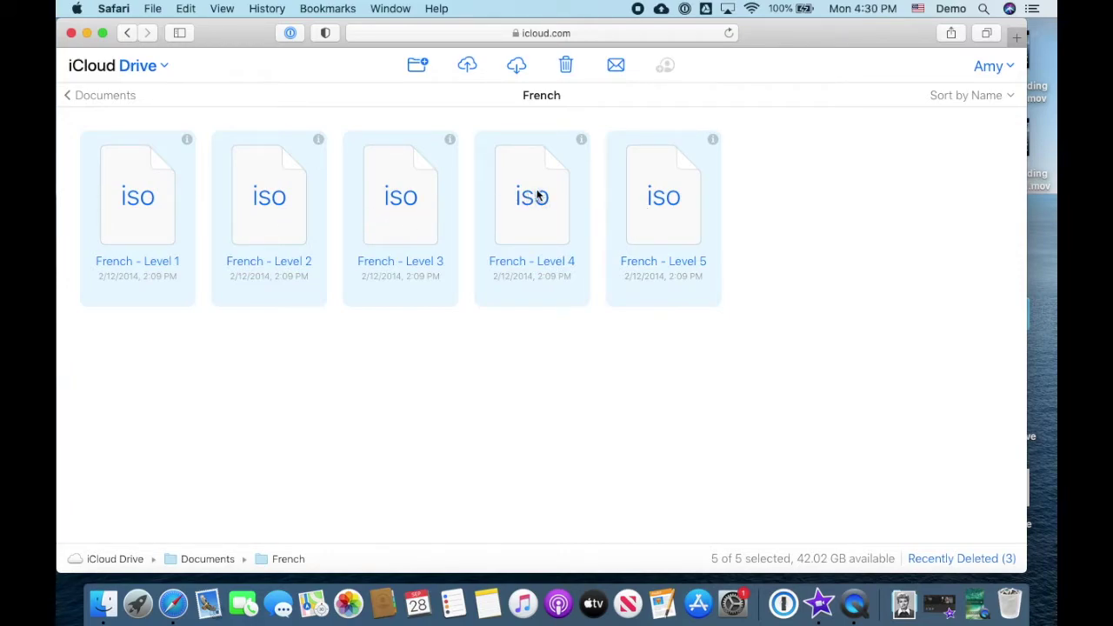
{"action": "left_click", "coordinate": [518, 69]}
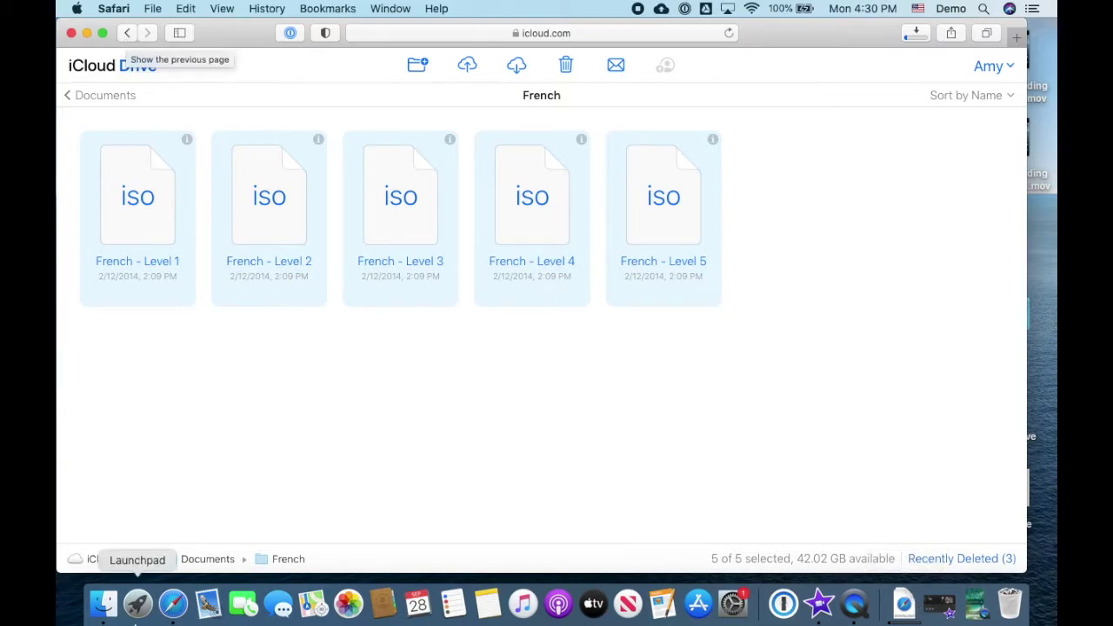
Open a Finder window, and check the iCloud Drive document options in System Preferences' Apple ID settings before closing them.
{"action": "left_click", "coordinate": [104, 604]}
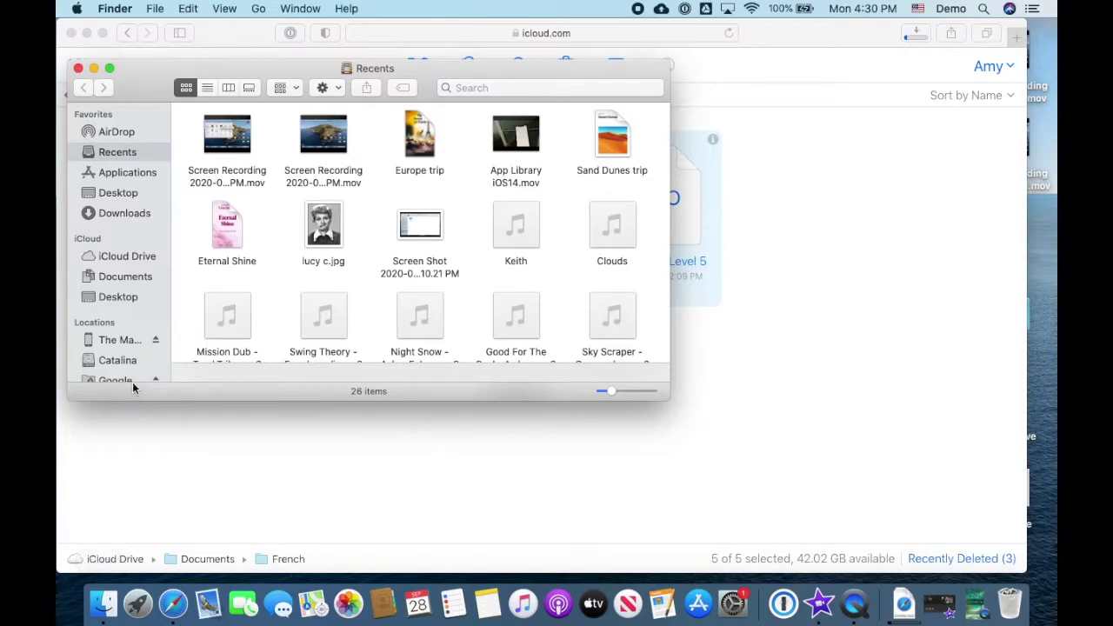
{"action": "left_click", "coordinate": [78, 7]}
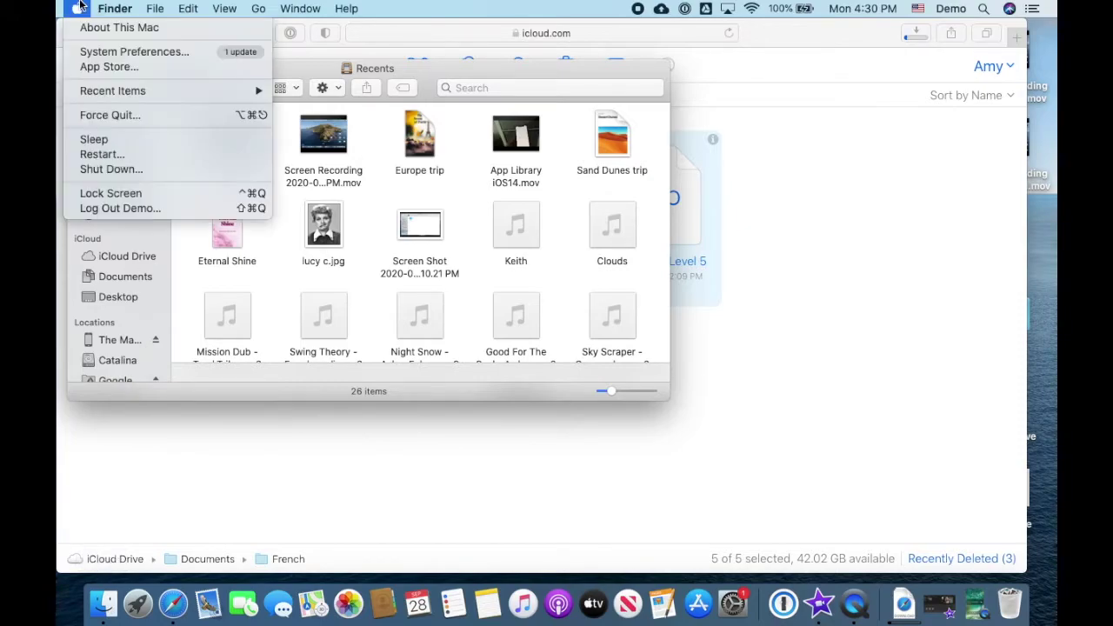
{"action": "left_click", "coordinate": [90, 54]}
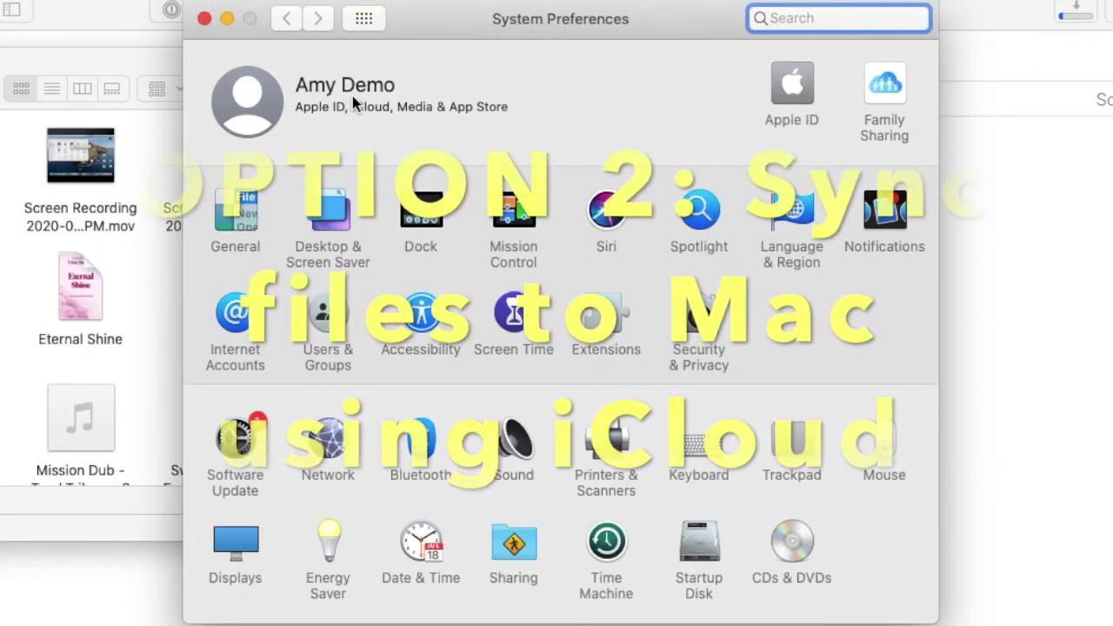
{"action": "left_click", "coordinate": [792, 87]}
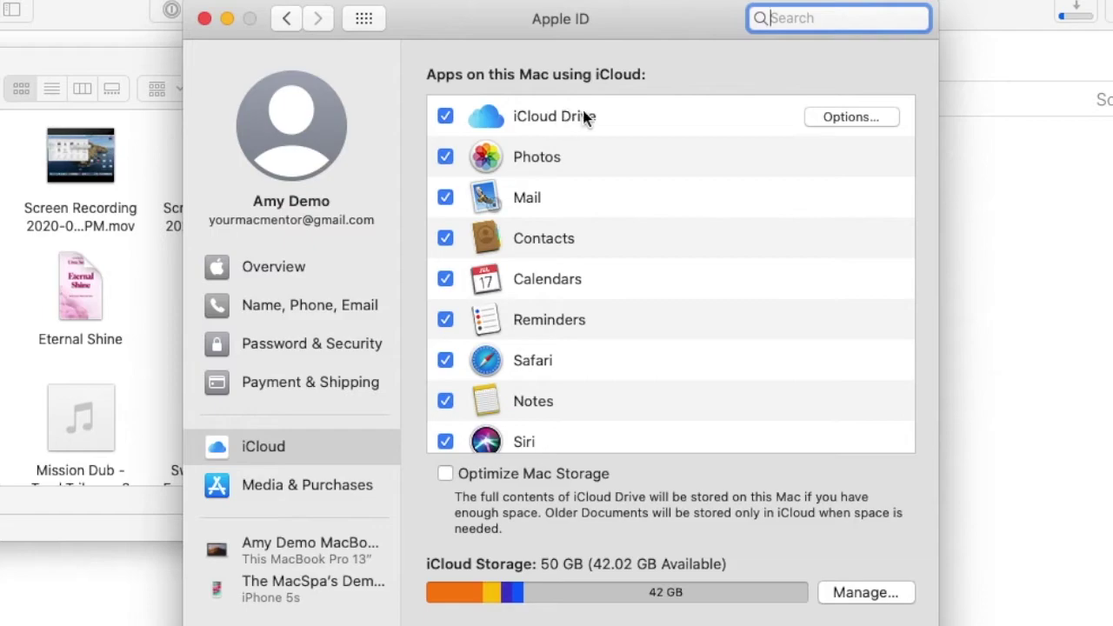
{"action": "left_click", "coordinate": [839, 117]}
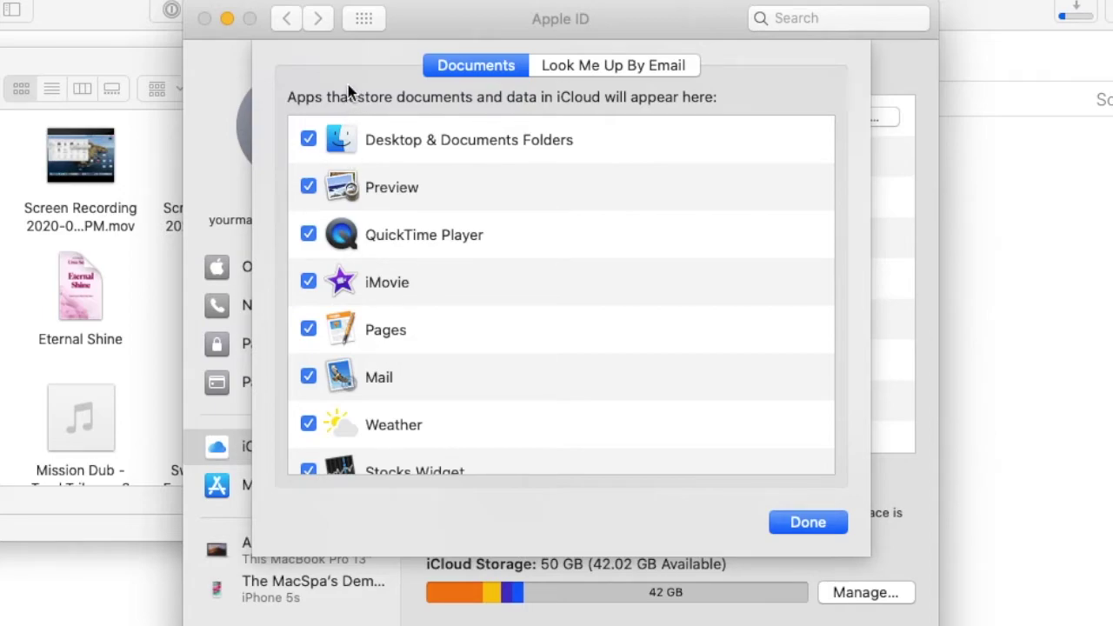
{"action": "left_click", "coordinate": [802, 522]}
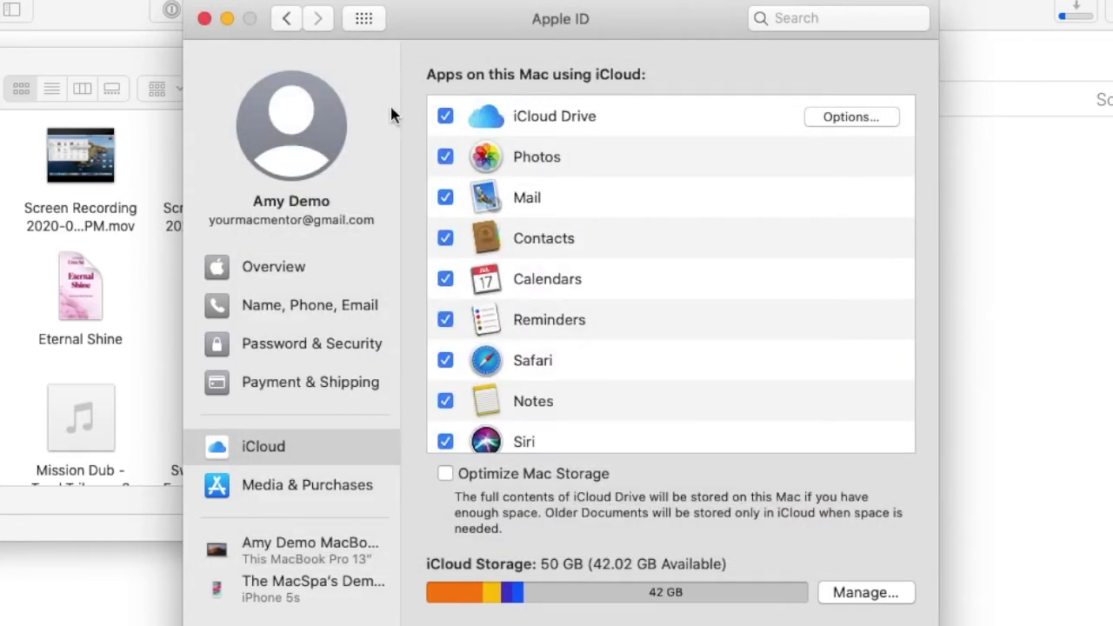
{"action": "left_click", "coordinate": [204, 19]}
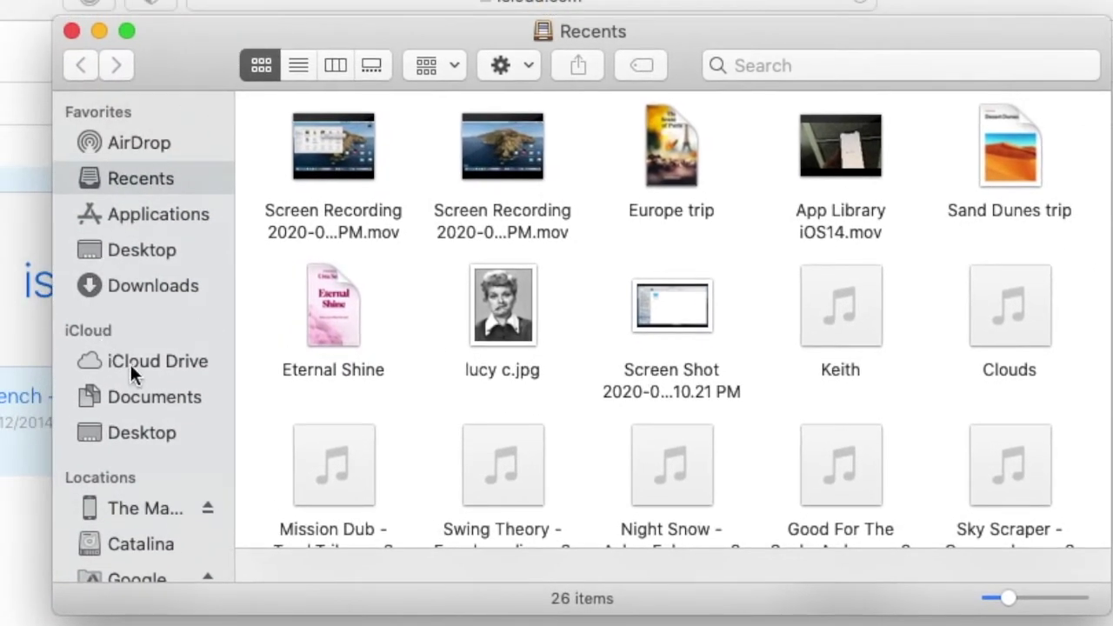
Open the Documents folder of iCloud Drive in the Finder window.
{"action": "left_click", "coordinate": [134, 362]}
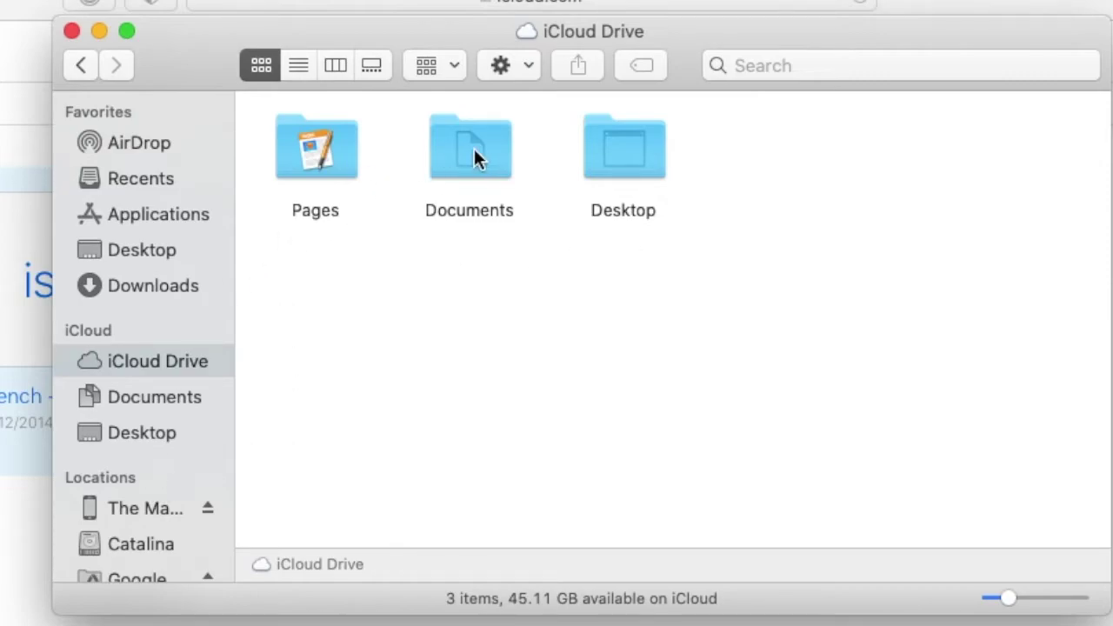
{"action": "left_click", "coordinate": [450, 171]}
{"action": "double_click", "coordinate": [450, 165]}
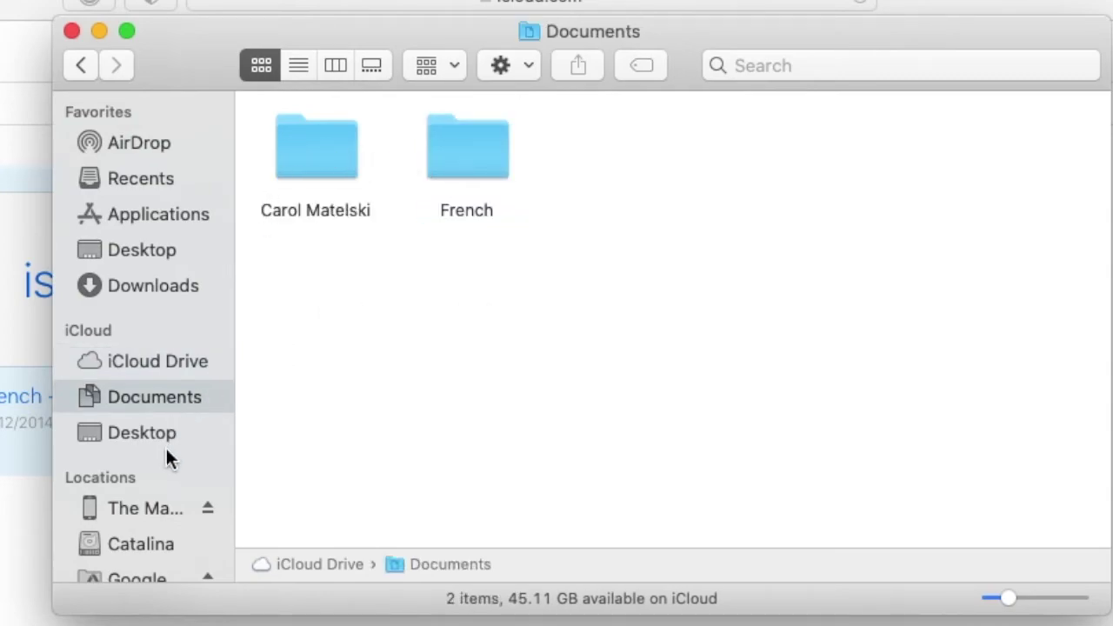
Open a second Finder window showing the home folder.
{"action": "scroll", "coordinate": [136, 535], "scroll_direction": "down", "scroll_amount": 3}
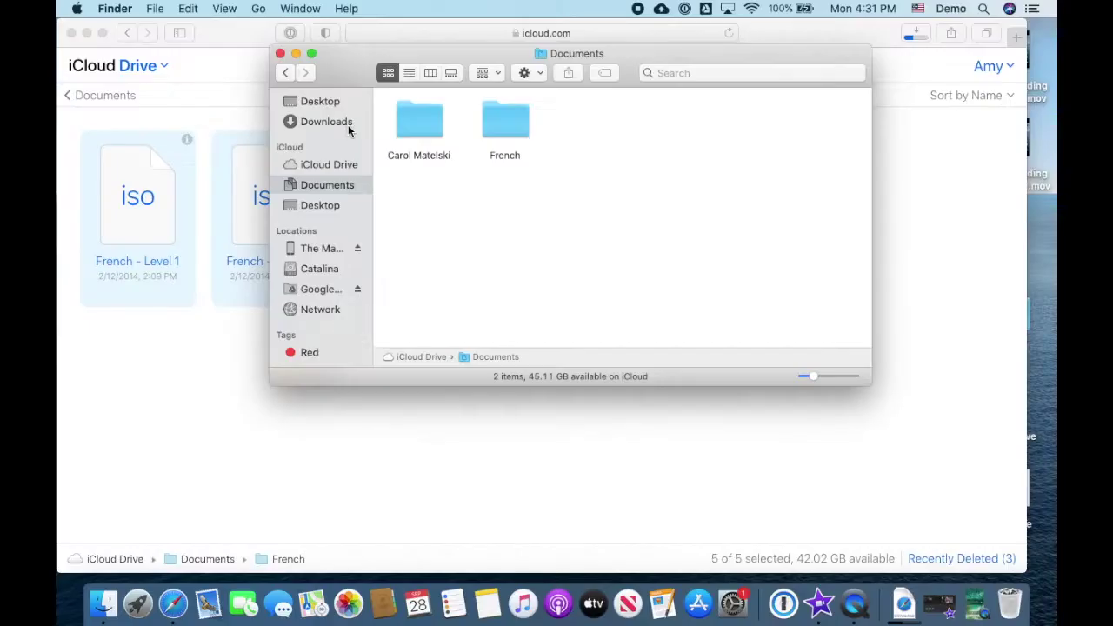
{"action": "scroll", "coordinate": [145, 320], "scroll_direction": "up", "scroll_amount": 3}
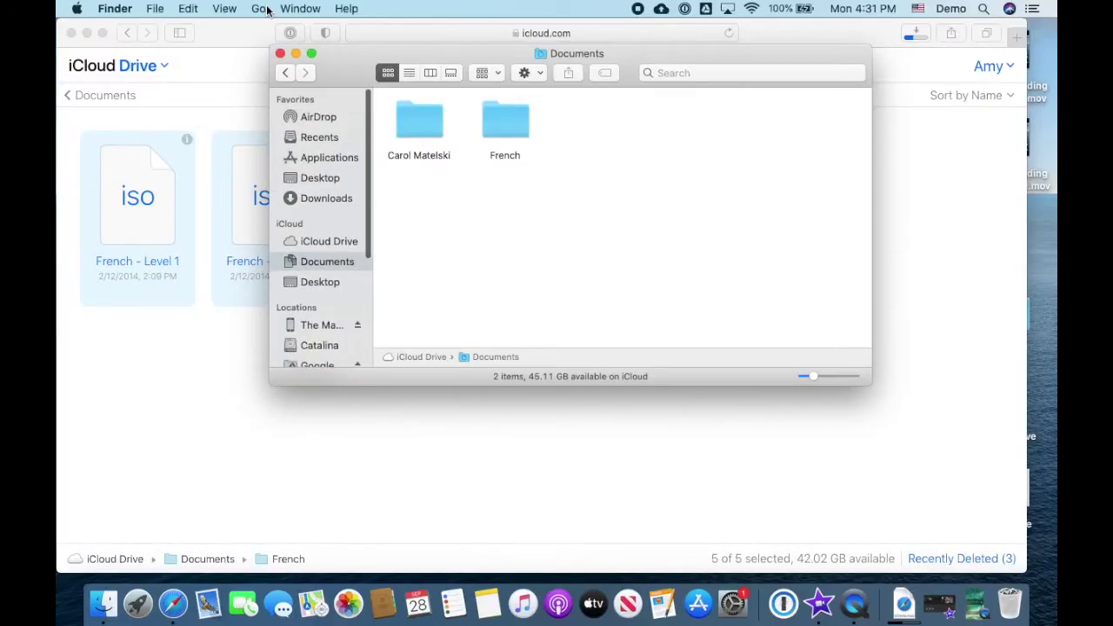
{"action": "left_click", "coordinate": [155, 8]}
{"action": "left_click", "coordinate": [169, 27]}
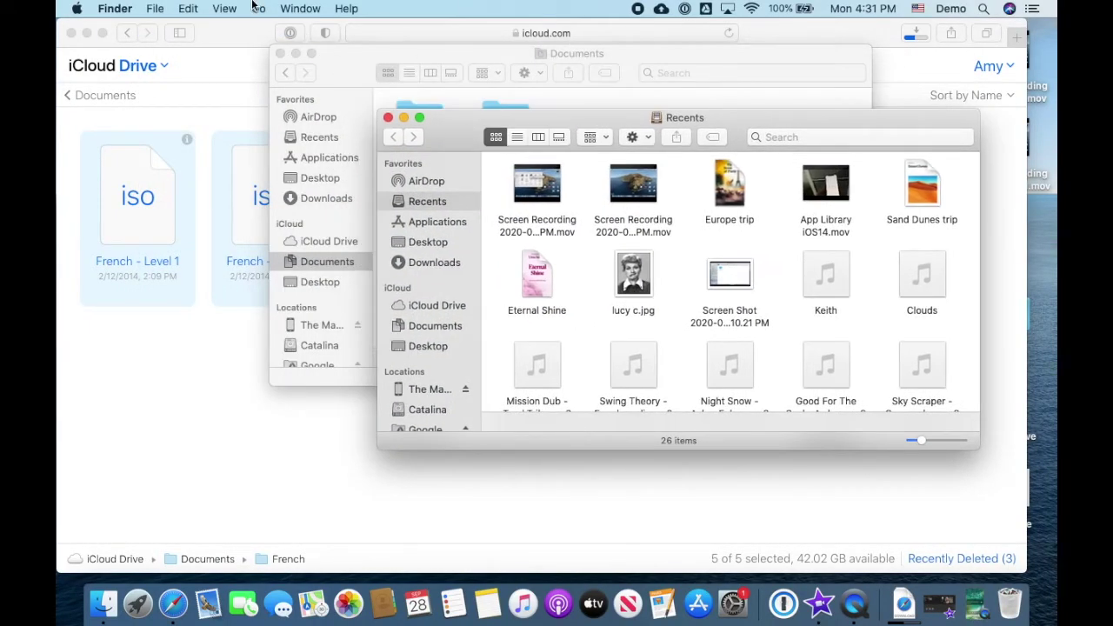
{"action": "key", "text": "super+shift+h"}
Create a new folder named iCloud Drive Stuff in the home folder.
{"action": "right_click", "coordinate": [714, 279]}
{"action": "left_click", "coordinate": [742, 290]}
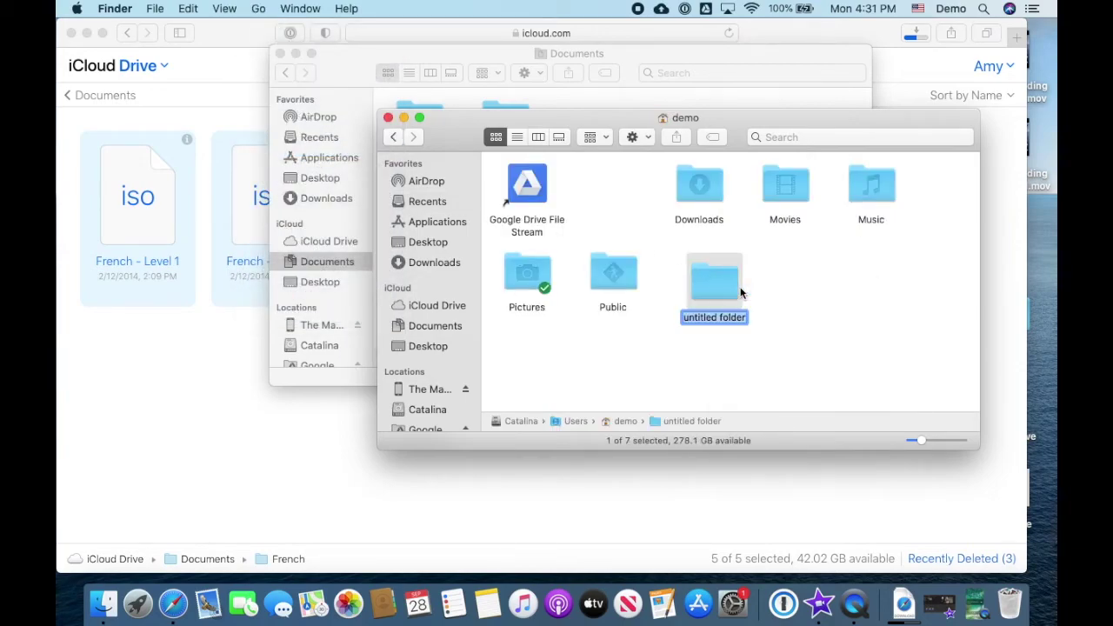
{"action": "type", "text": "iCloud"}
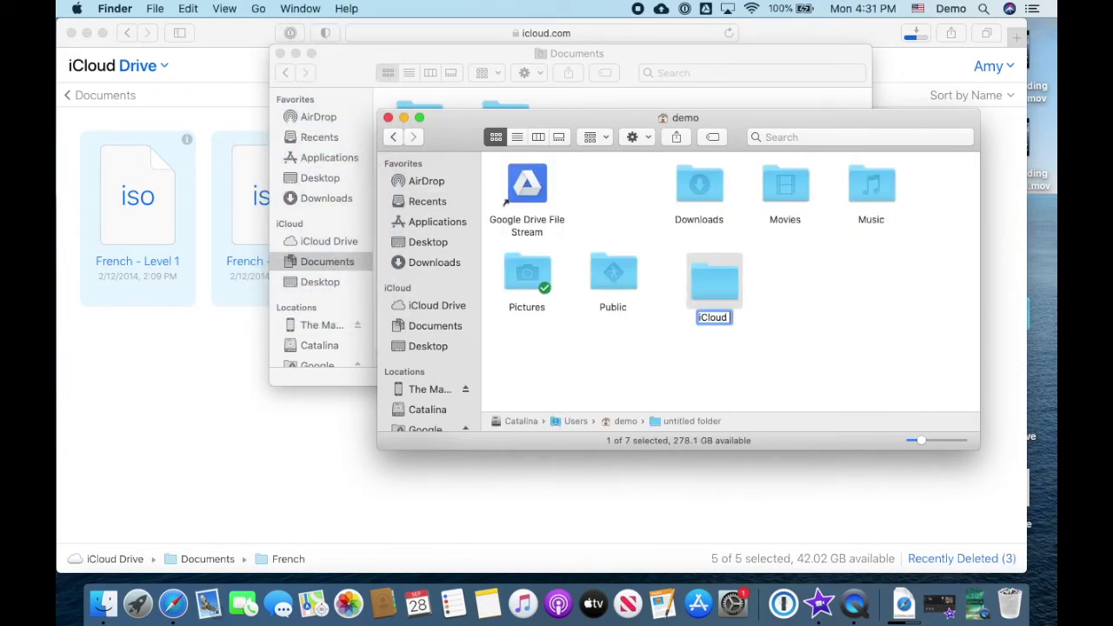
{"action": "type", "text": " Drive Stuff"}
{"action": "key", "text": "Return"}
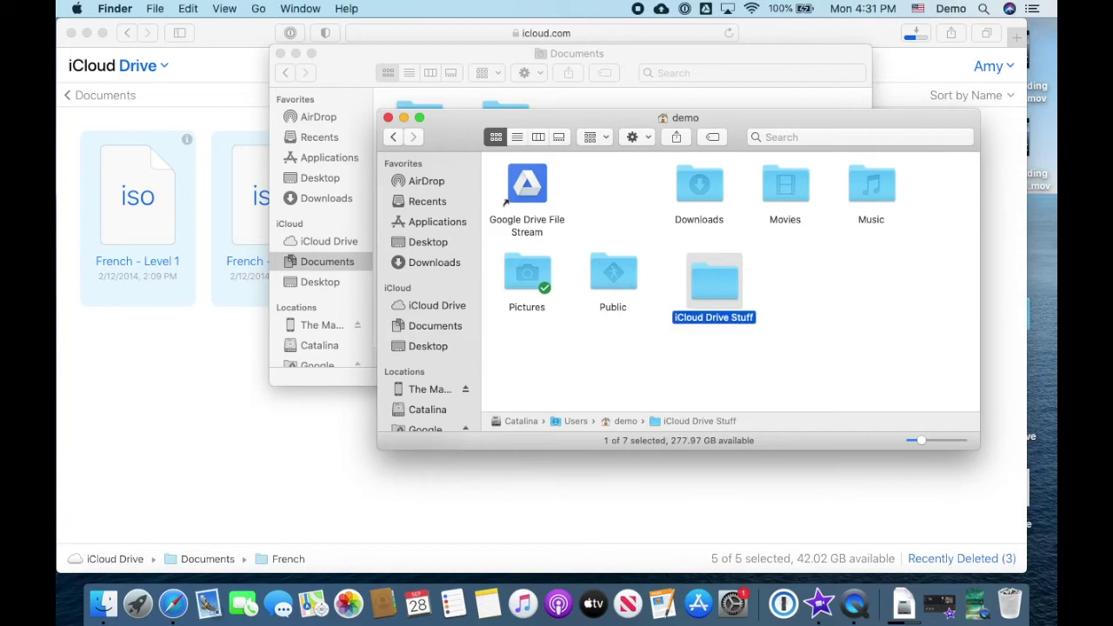
Move the French folder from iCloud Drive's Documents into the iCloud Drive Stuff folder, accepting its removal from iCloud Drive.
{"action": "double_click", "coordinate": [709, 286]}
{"action": "left_click_drag", "start_coordinate": [567, 116], "coordinate": [538, 191]}
{"action": "left_click_drag", "start_coordinate": [505, 122], "coordinate": [512, 283]}
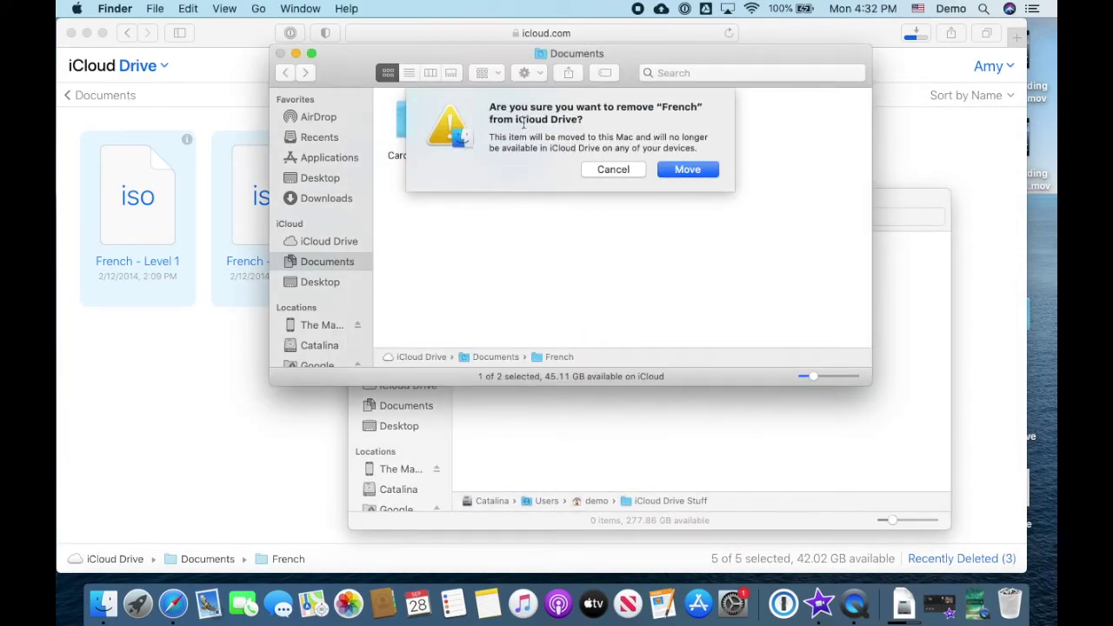
{"action": "left_click", "coordinate": [678, 173]}
Move the other folder in iCloud Drive's Documents into iCloud Drive Stuff as well, accepting its removal from iCloud Drive.
{"action": "left_click_drag", "start_coordinate": [415, 120], "coordinate": [548, 422]}
{"action": "left_click", "coordinate": [688, 170]}
{"action": "left_click", "coordinate": [684, 422]}
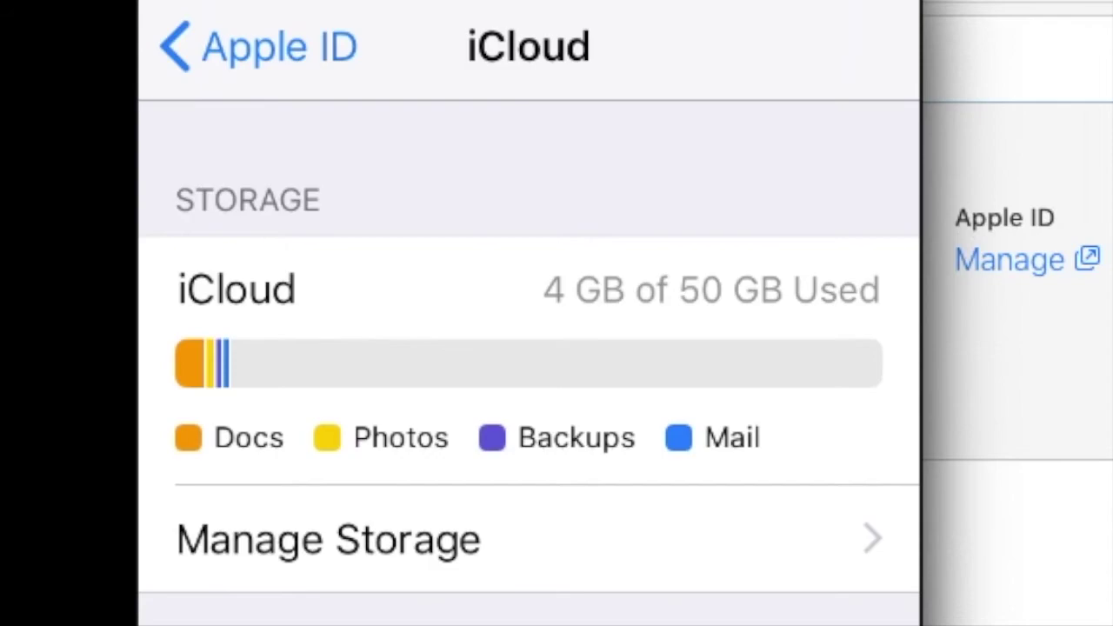
Open the downgrade options of the iCloud storage plan on the iPhone, entering the account password to sign in.
{"action": "left_click", "coordinate": [522, 539]}
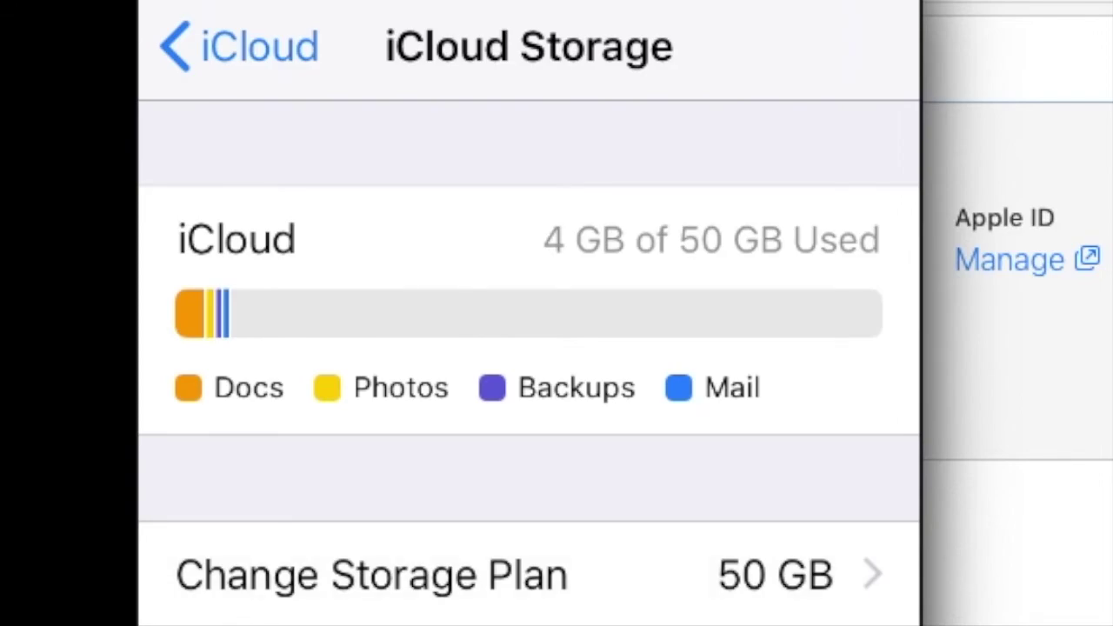
{"action": "left_click", "coordinate": [374, 574]}
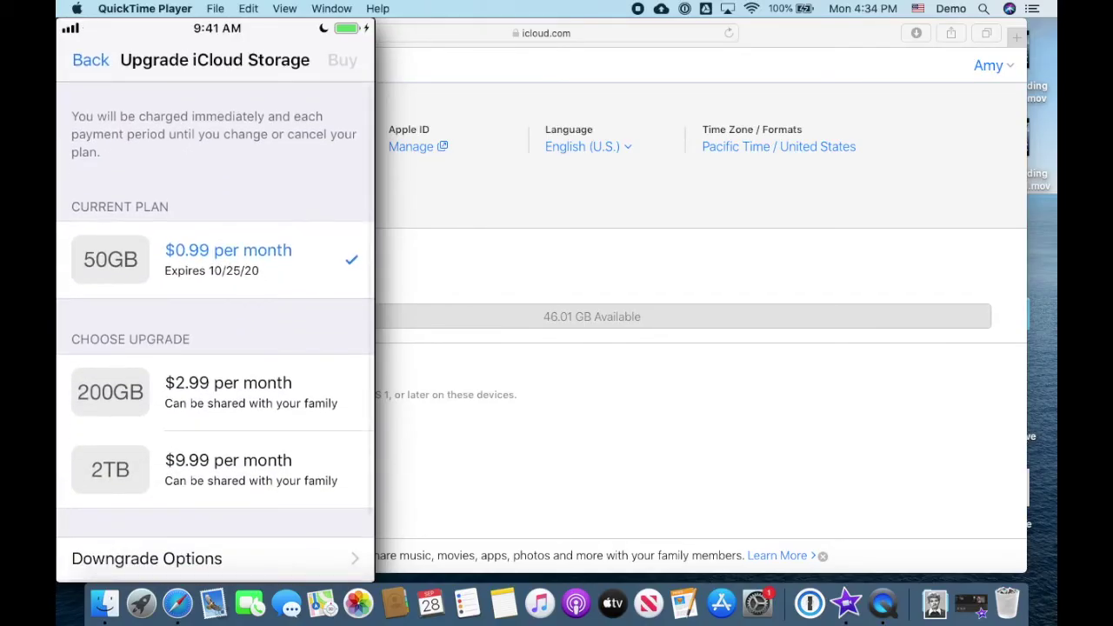
{"action": "scroll", "coordinate": [215, 331], "scroll_direction": "down", "scroll_amount": 3}
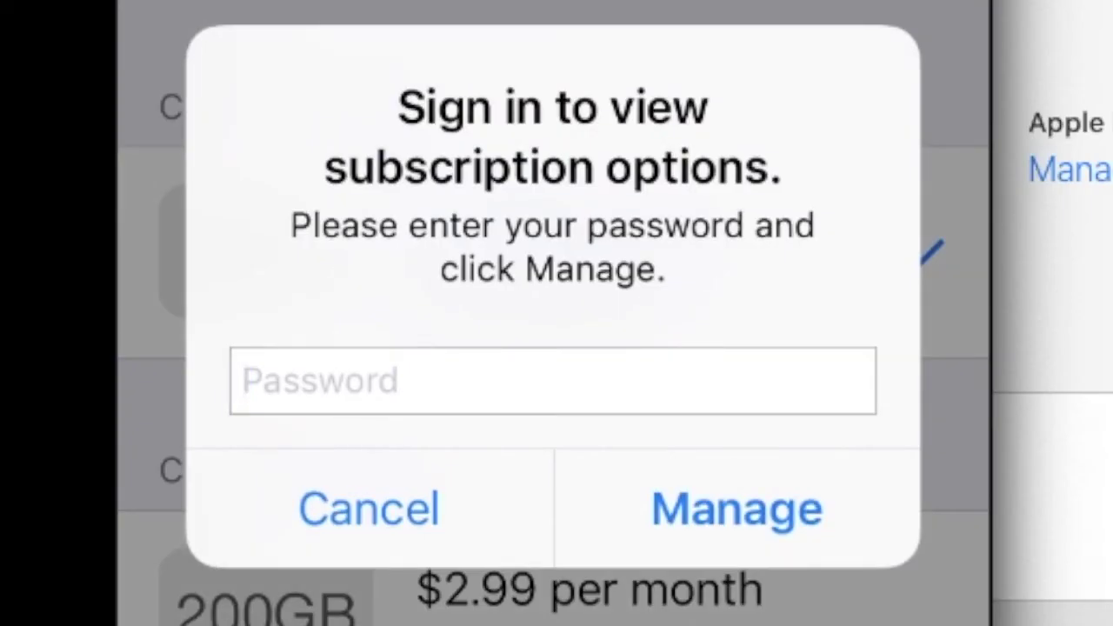
{"action": "type", "text": "••••••••••x"}
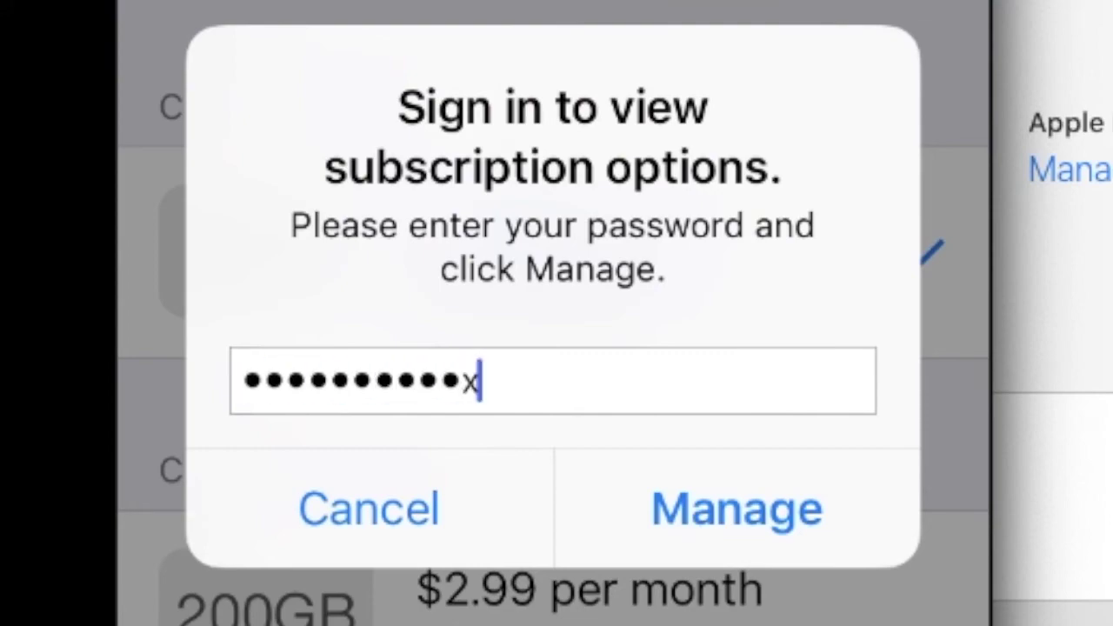
{"action": "key", "text": "Return"}
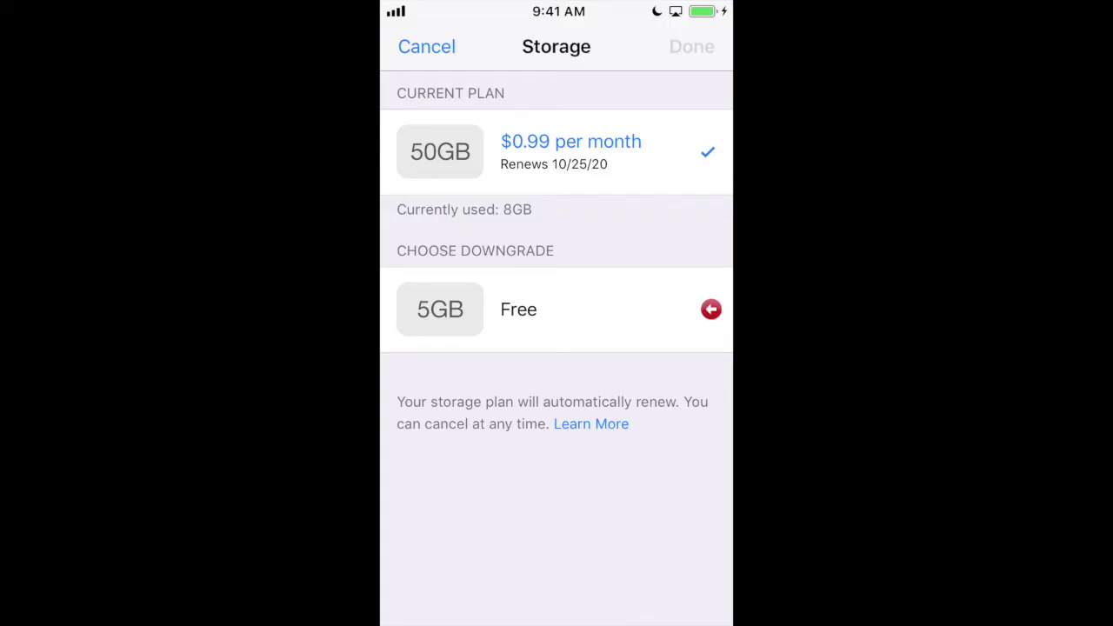
Downgrade the iCloud storage plan to the free 5GB option.
{"action": "left_click", "coordinate": [556, 309]}
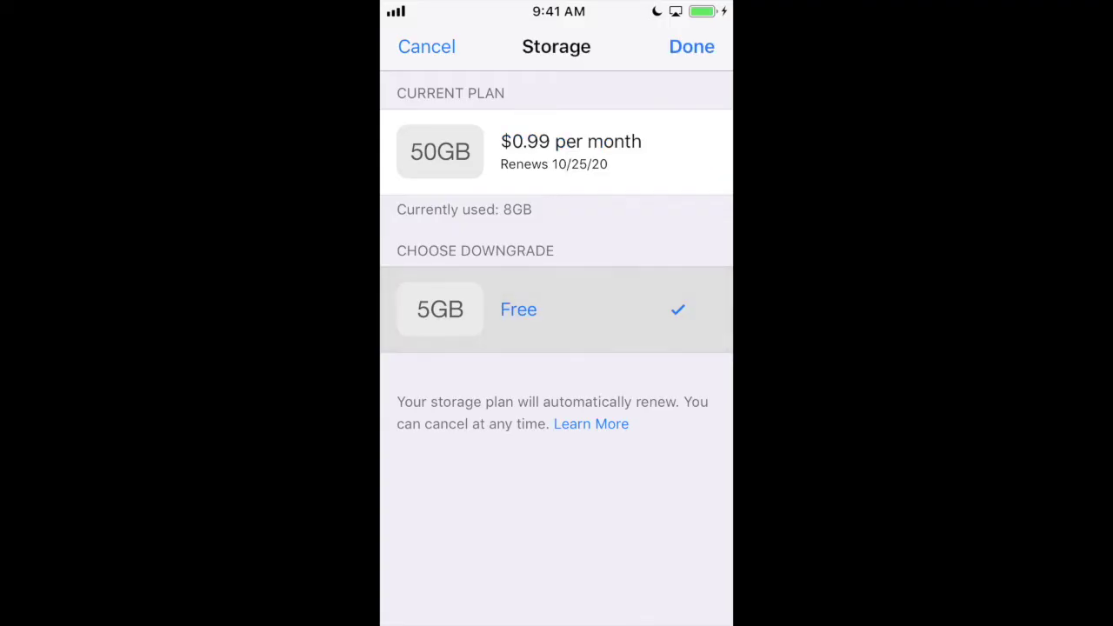
{"action": "left_click", "coordinate": [691, 46]}
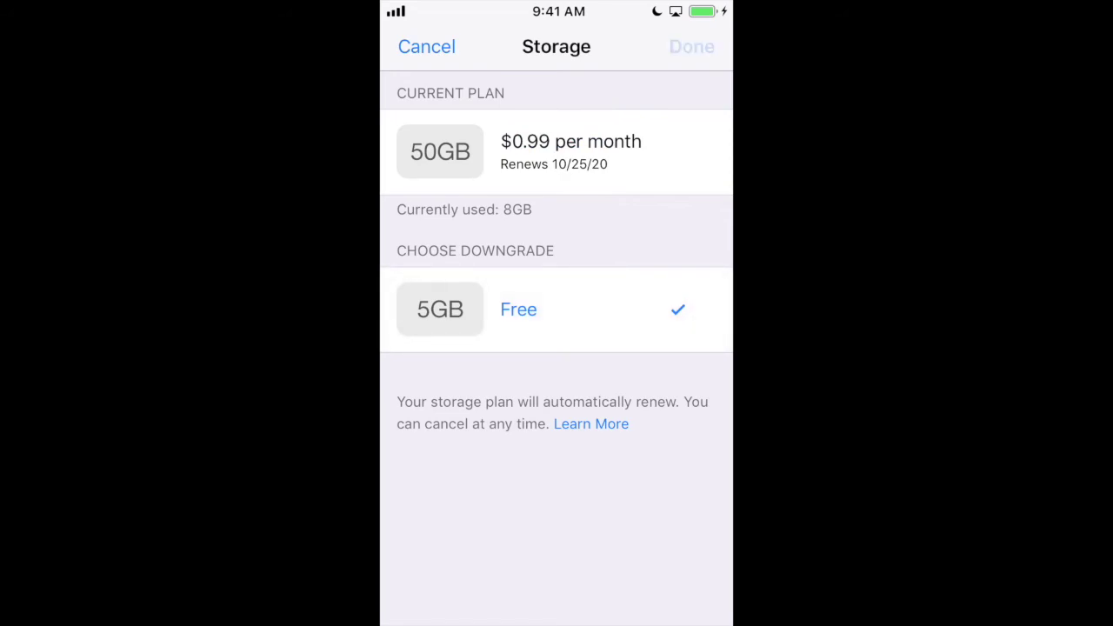
Open the iPhone's iCloud settings and review the apps using iCloud, down to the iCloud Backup and iCloud Drive entries.
{"action": "left_click", "coordinate": [87, 465]}
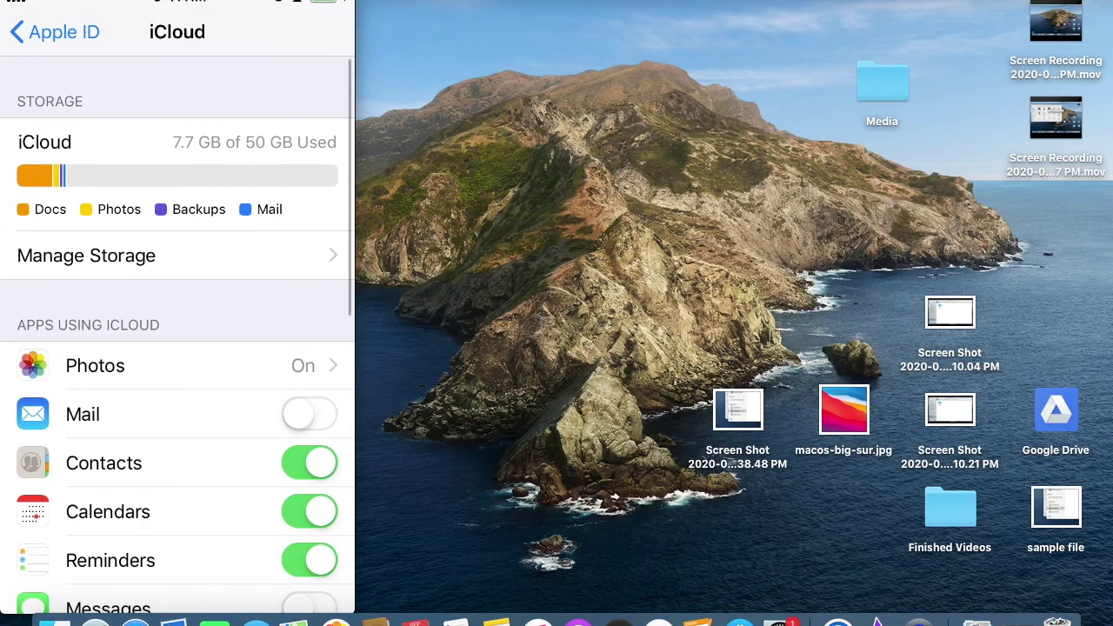
{"action": "scroll", "coordinate": [178, 335], "scroll_direction": "down", "scroll_amount": 5}
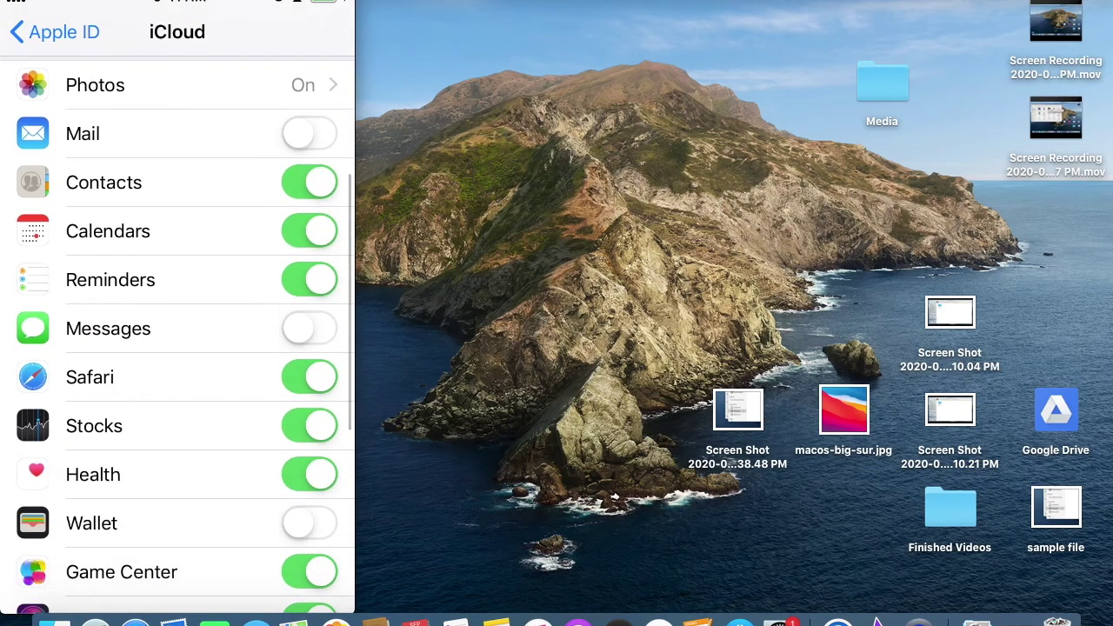
{"action": "scroll", "coordinate": [177, 335], "scroll_direction": "down", "scroll_amount": 2}
{"action": "scroll", "coordinate": [178, 335], "scroll_direction": "down", "scroll_amount": 5}
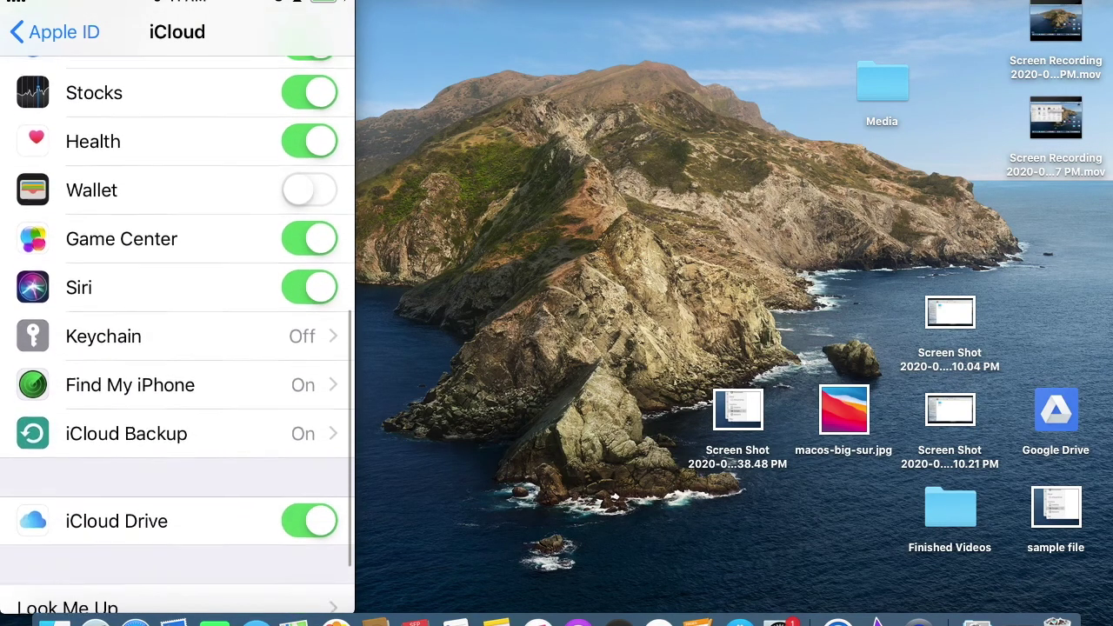
{"action": "scroll", "coordinate": [178, 335], "scroll_direction": "down", "scroll_amount": 1}
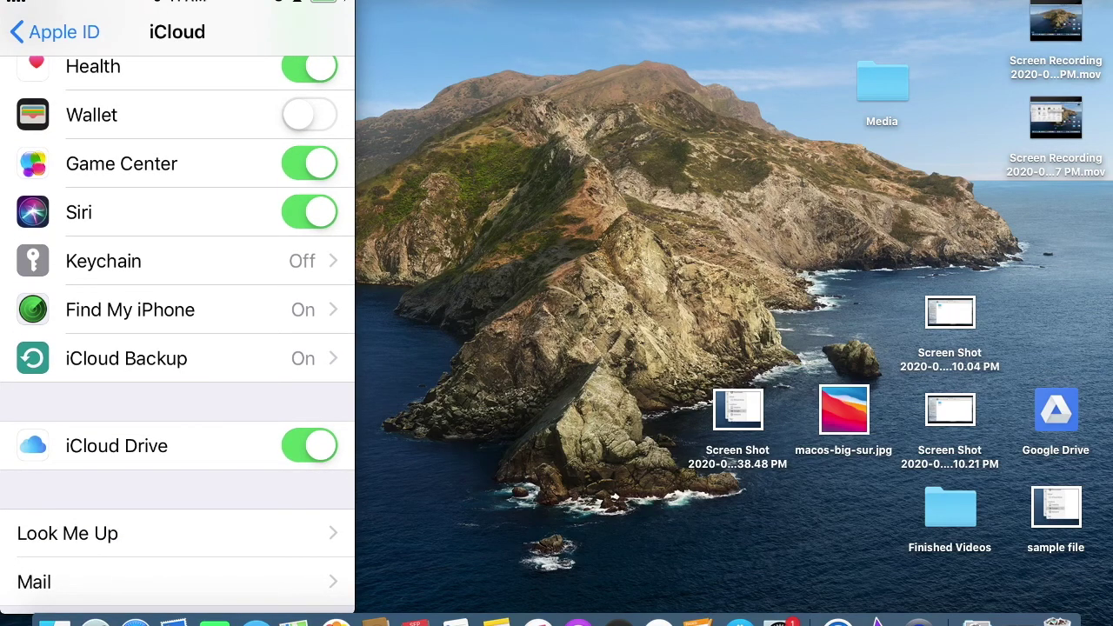